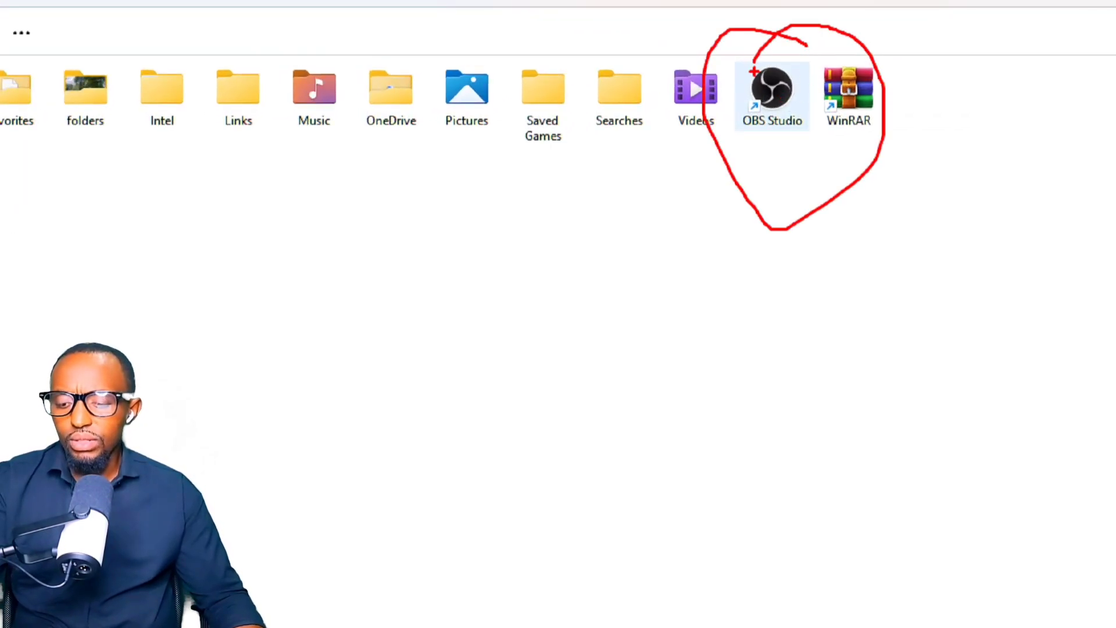
{"action": "right_click", "coordinate": [777, 94]}
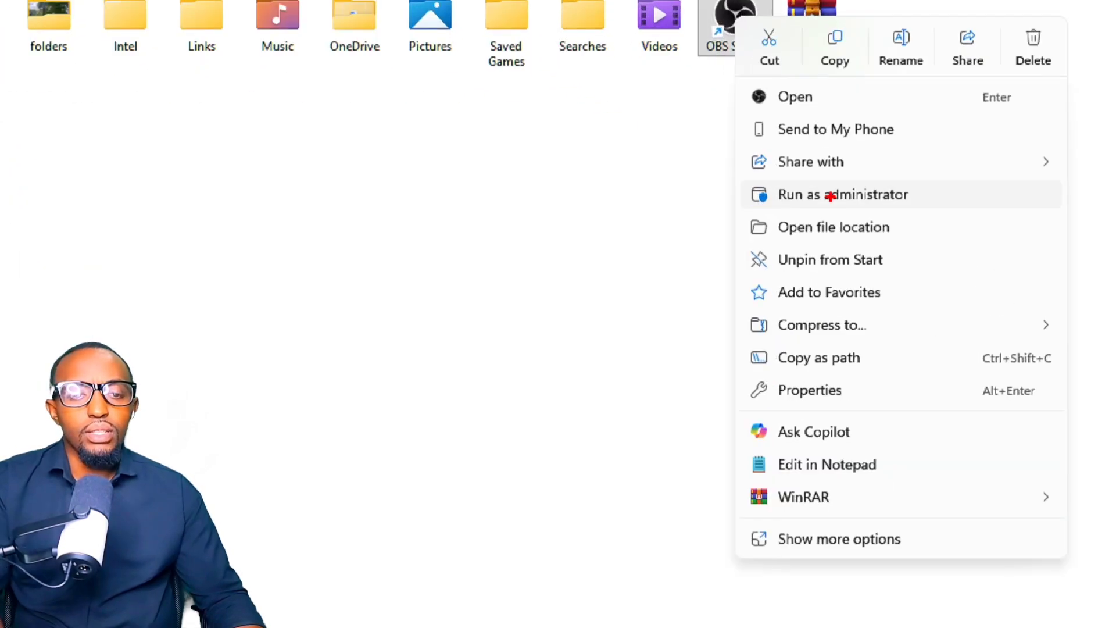
{"action": "mouse_move", "coordinate": [951, 171]}
{"action": "left_mouse_down"}
{"action": "mouse_move", "coordinate": [701, 170]}
{"action": "mouse_move", "coordinate": [707, 199]}
{"action": "mouse_move", "coordinate": [940, 205]}
{"action": "left_mouse_up"}
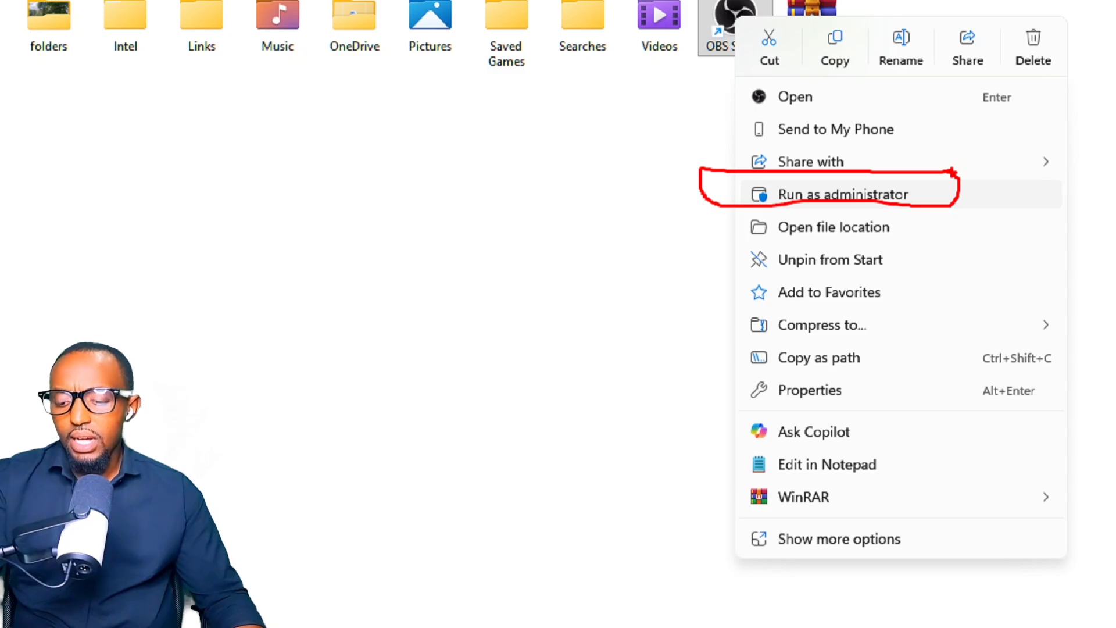
{"action": "key", "text": "Escape"}
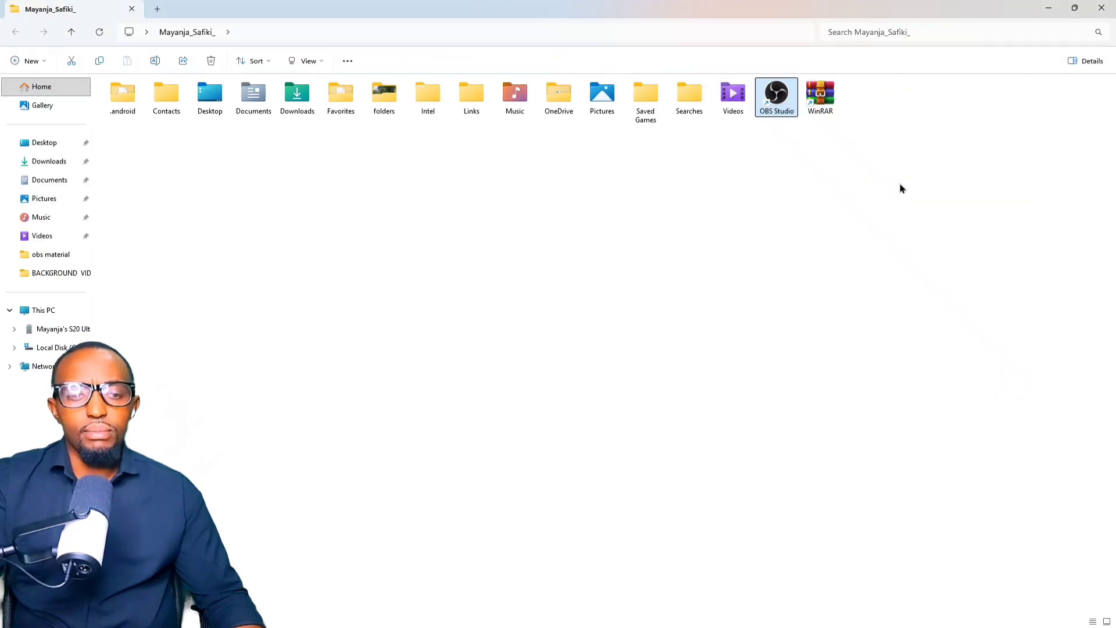
Run OBS Studio as administrator, launch it despite the running instance, choose Safe Mode, and minimize the File Explorer window.
{"action": "right_click", "coordinate": [777, 102]}
{"action": "left_click", "coordinate": [834, 199]}
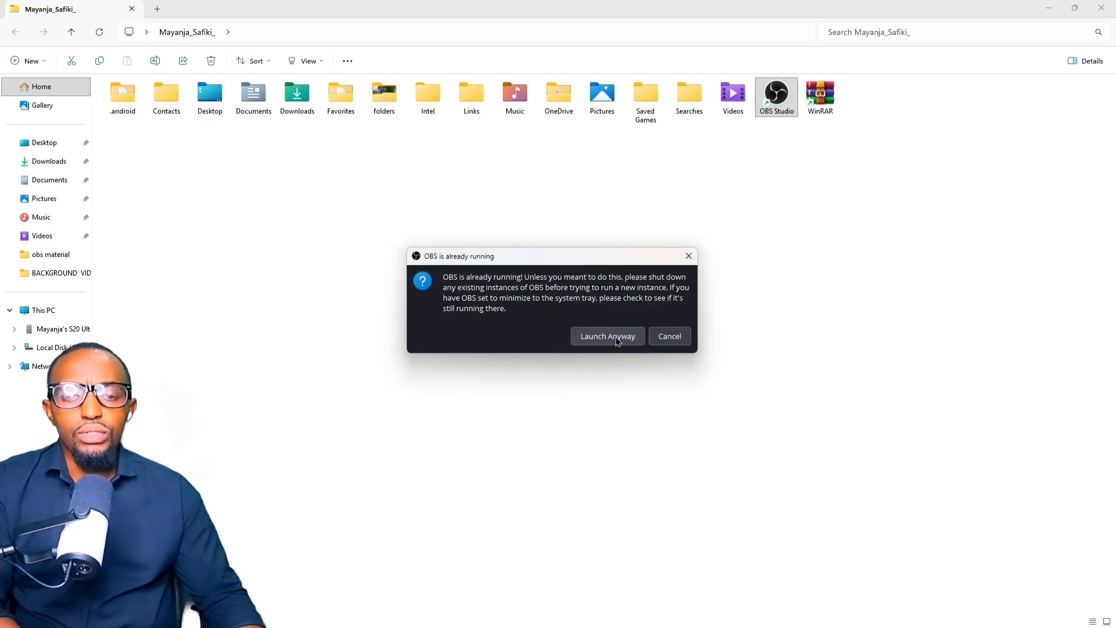
{"action": "left_click", "coordinate": [616, 336]}
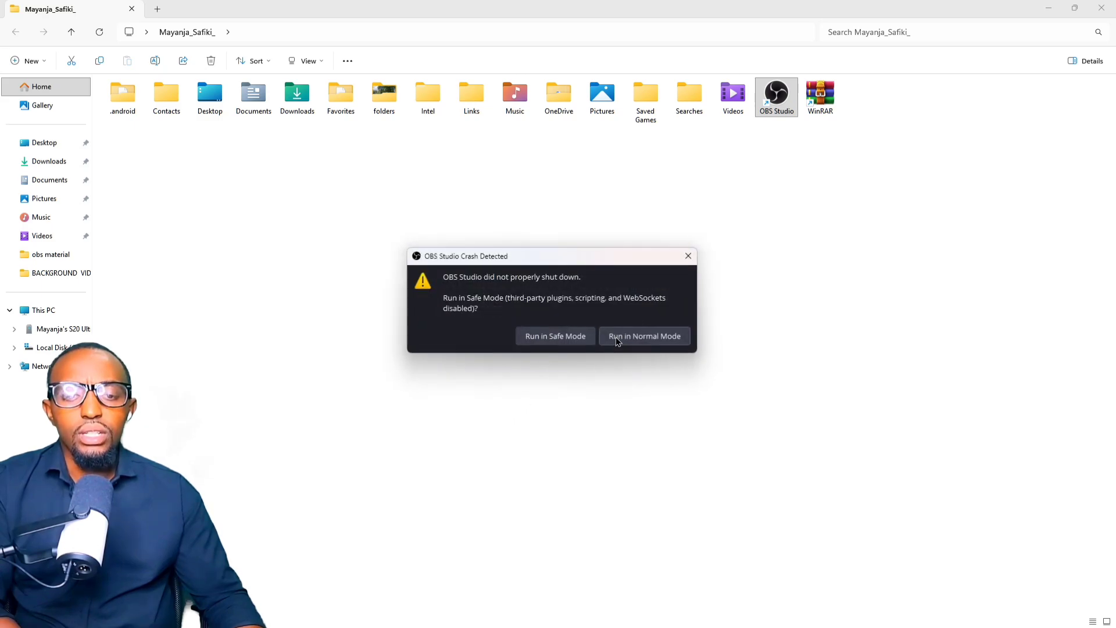
{"action": "left_click", "coordinate": [567, 337]}
{"action": "left_click", "coordinate": [1048, 8]}
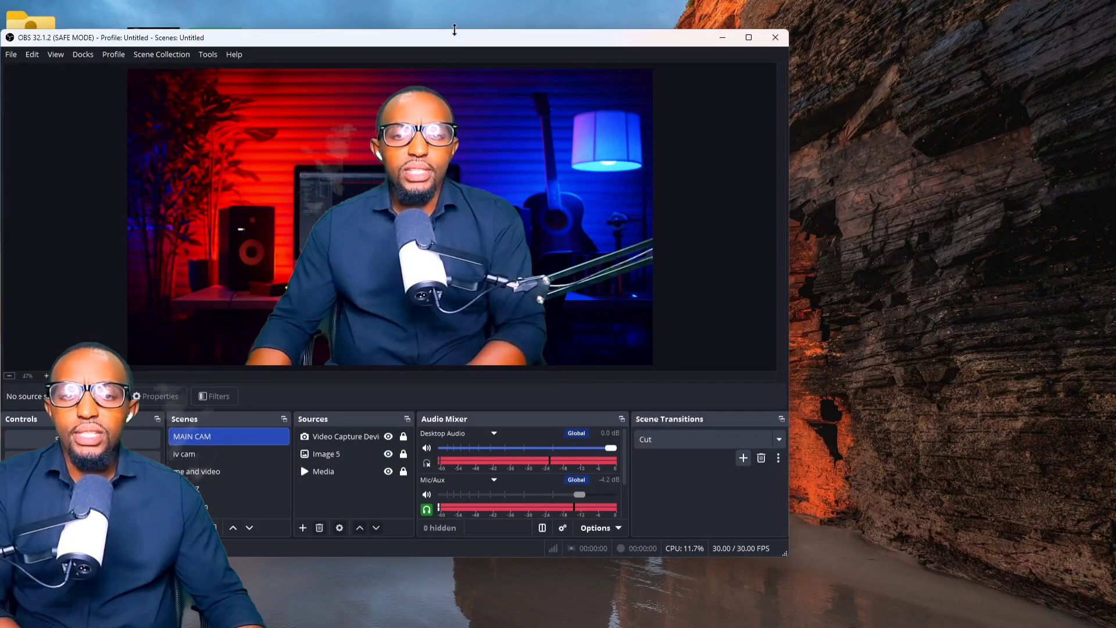
Mute the Mic/Aux audio channel and maximize the OBS window.
{"action": "left_click_drag", "start_coordinate": [454, 37], "coordinate": [662, 45]}
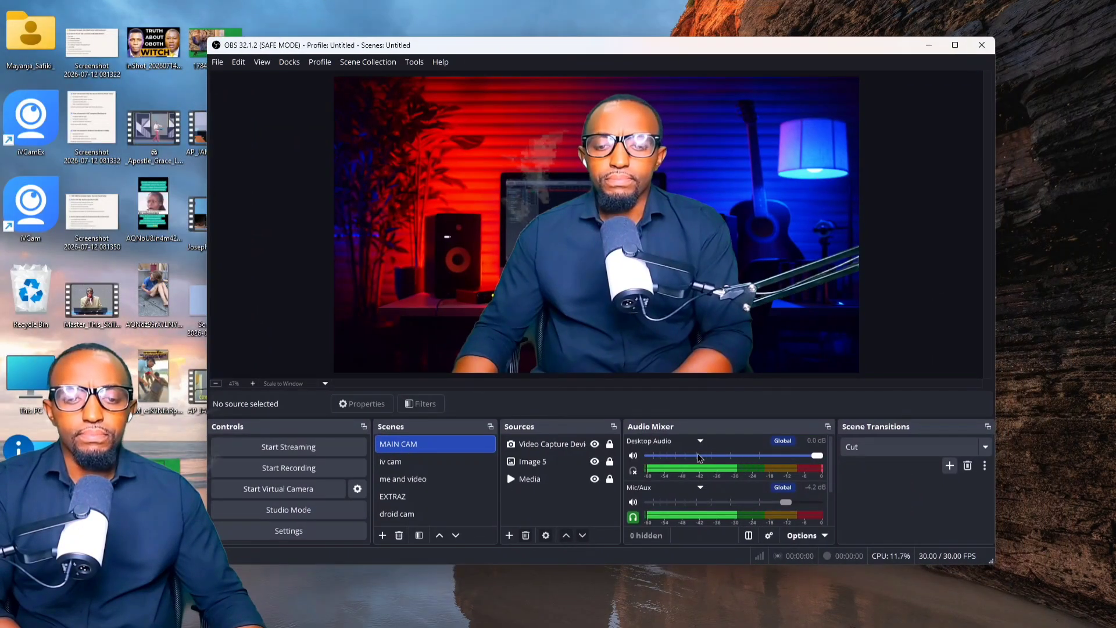
{"action": "left_click", "coordinate": [633, 502]}
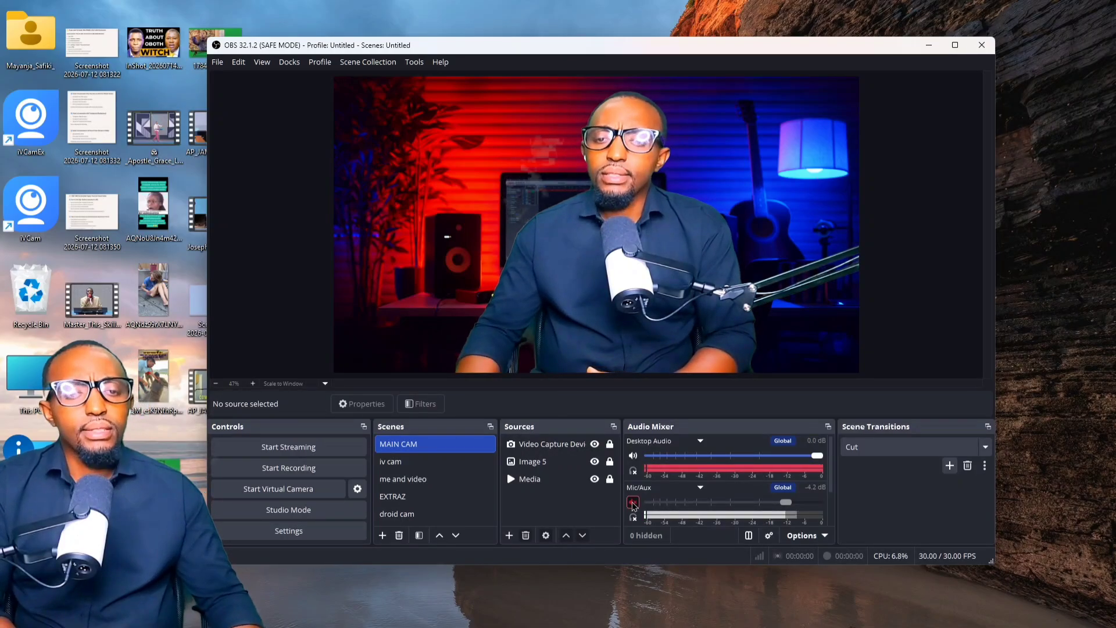
{"action": "left_click", "coordinate": [954, 46]}
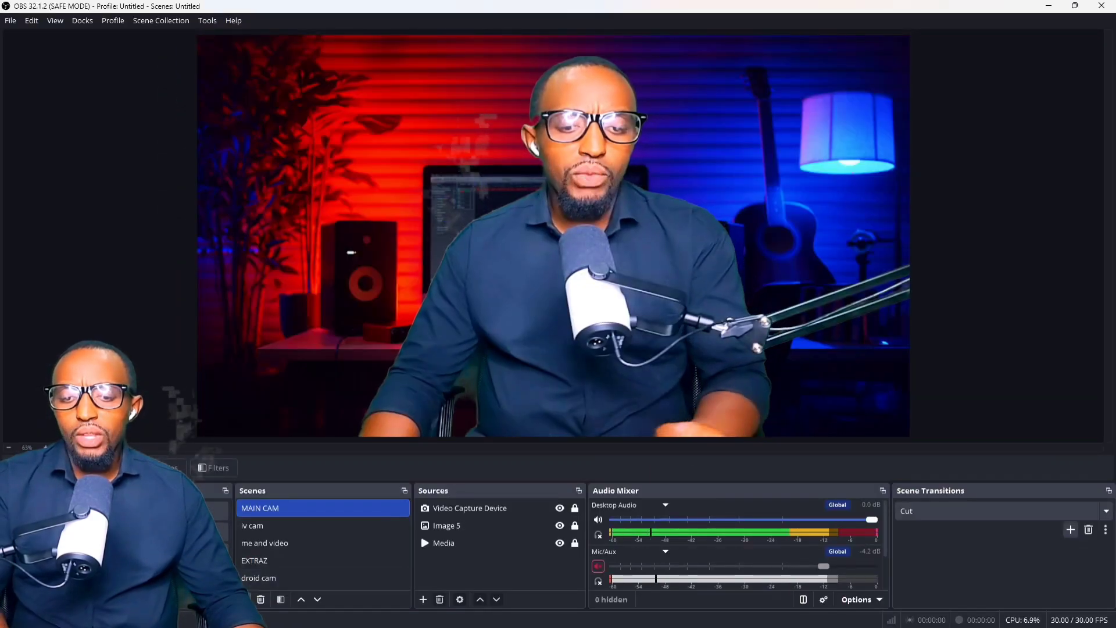
Add a new scene named "tutorial".
{"action": "left_click", "coordinate": [244, 599]}
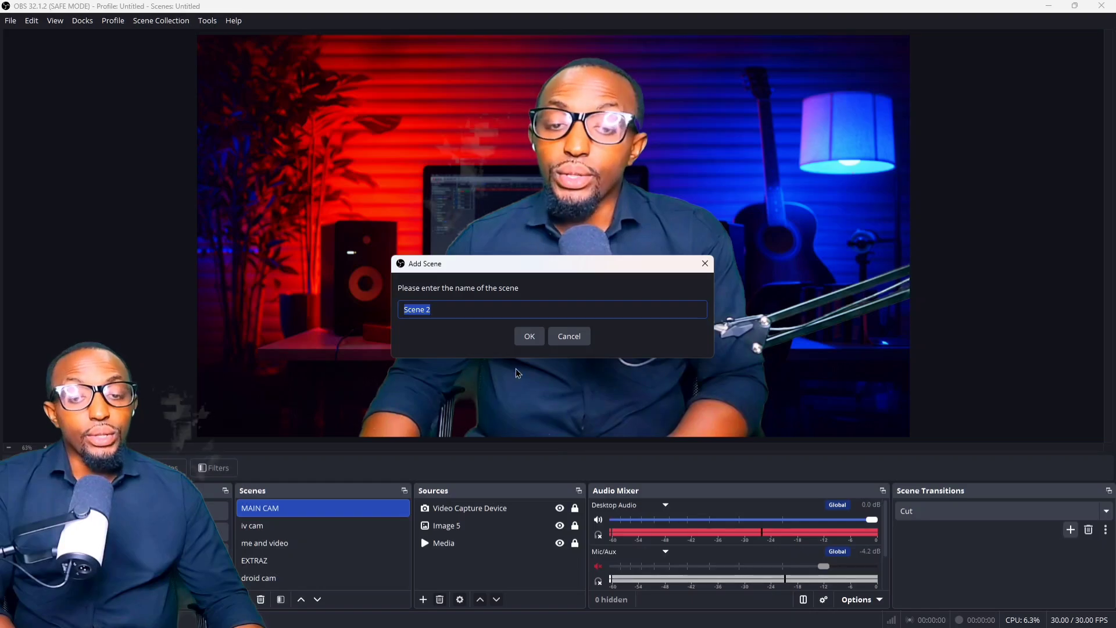
{"action": "left_click", "coordinate": [511, 309]}
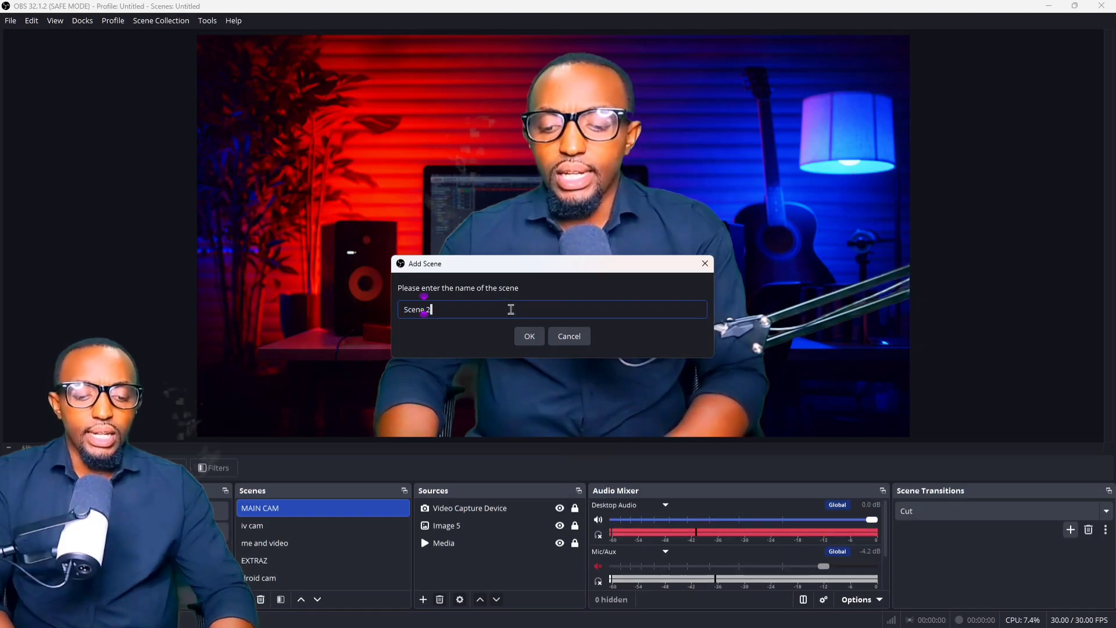
{"action": "key", "text": "BackSpace"}
{"action": "key", "text": "BackSpace"}
{"action": "key", "text": "BackSpace"}
{"action": "key", "text": "BackSpace"}
{"action": "key", "text": "BackSpace"}
{"action": "key", "text": "BackSpace"}
{"action": "key", "text": "BackSpace"}
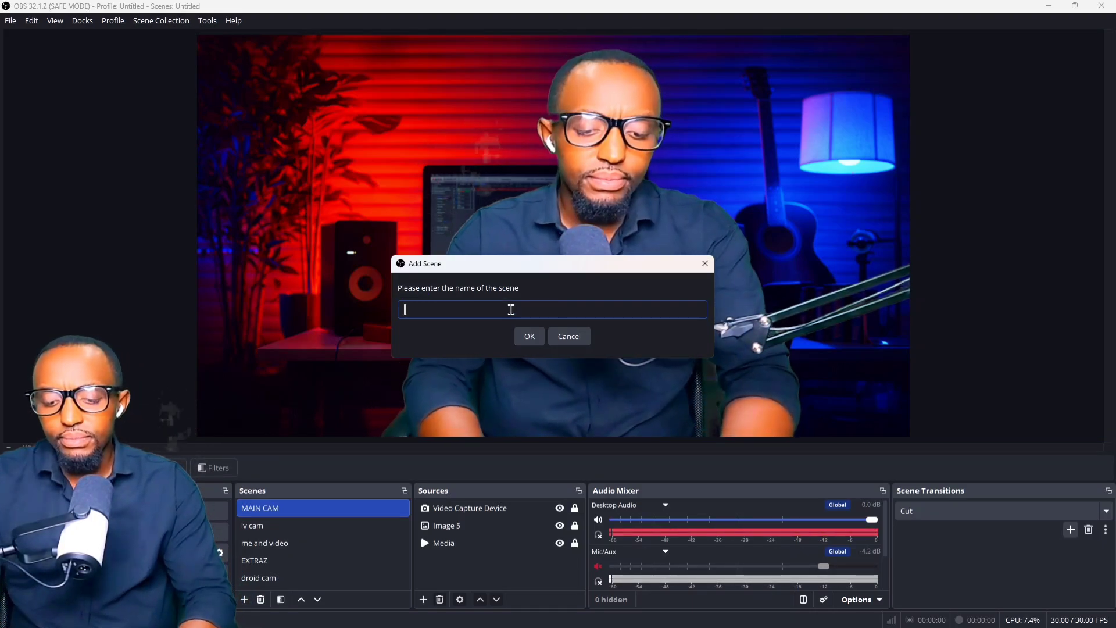
{"action": "type", "text": "tu"}
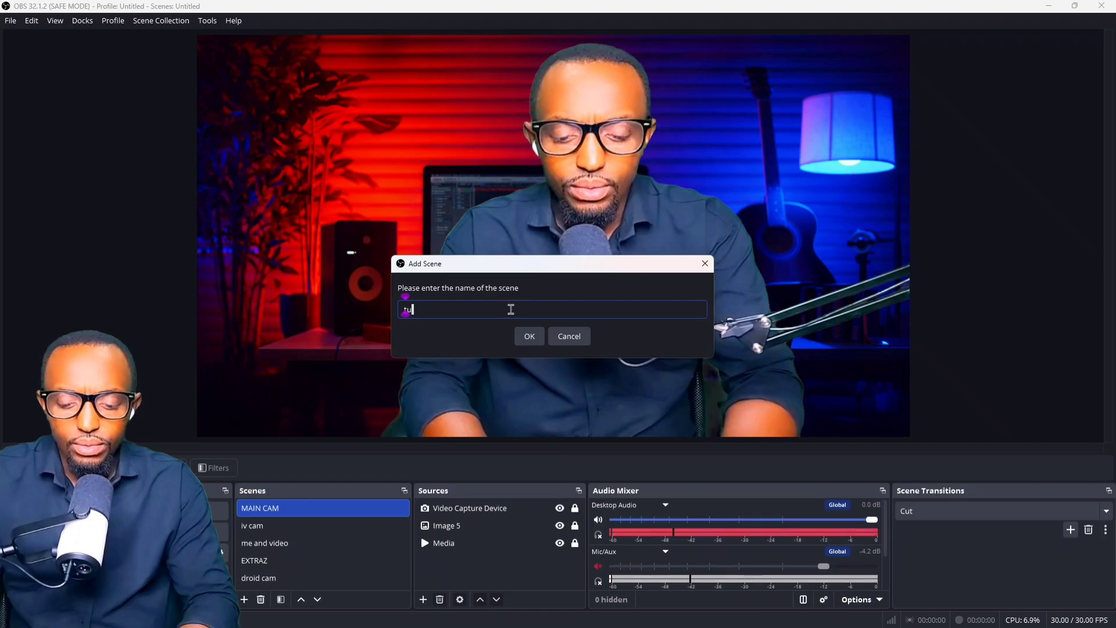
{"action": "type", "text": "toria"}
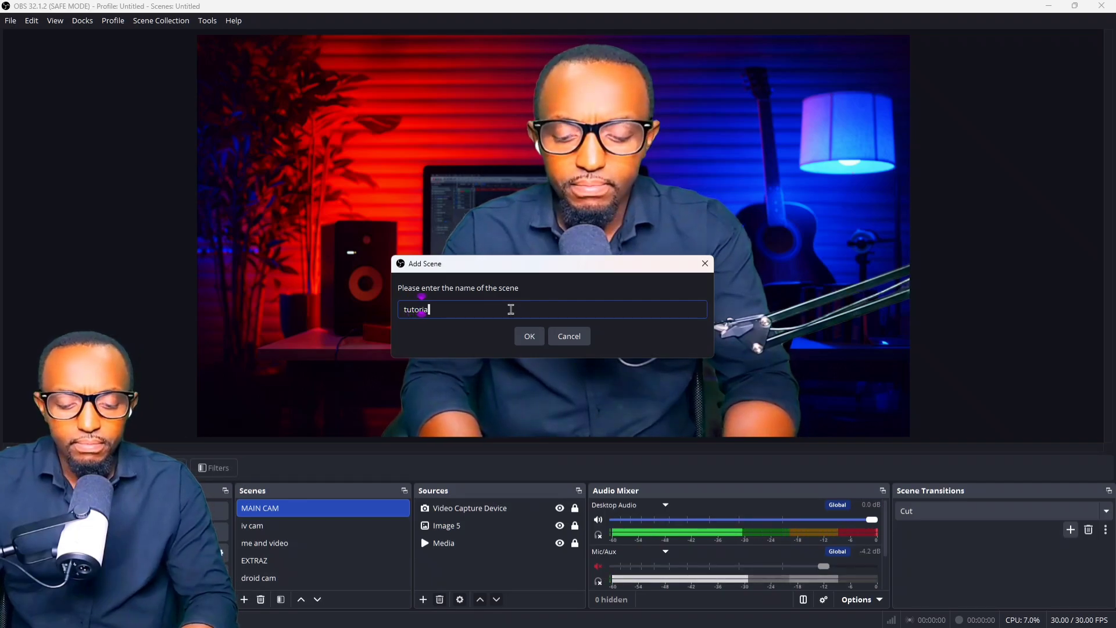
{"action": "type", "text": "l"}
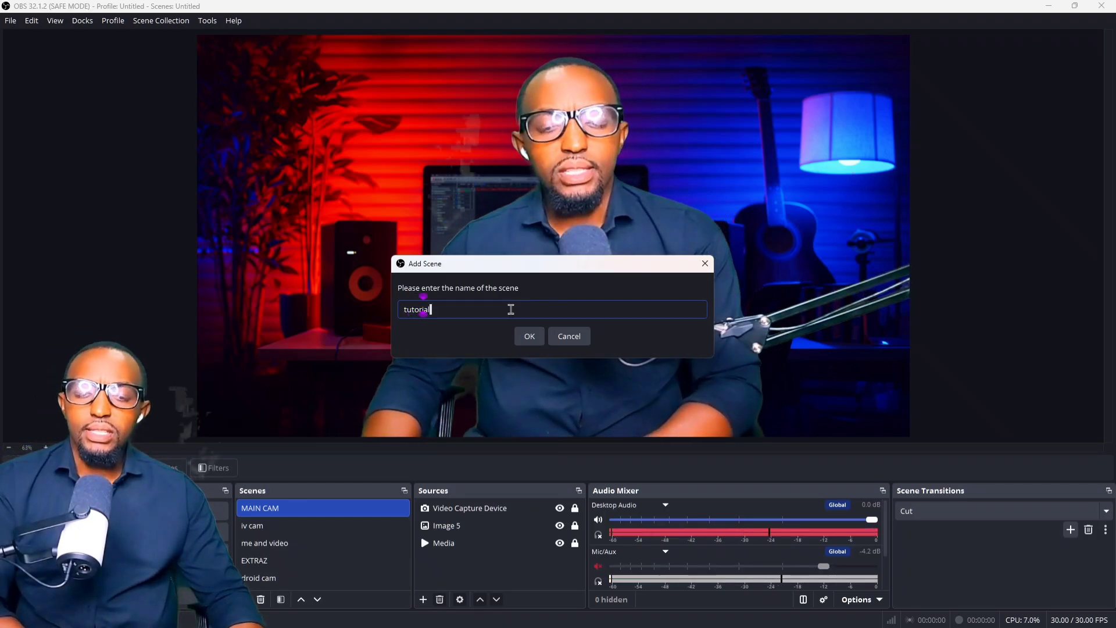
{"action": "left_click", "coordinate": [529, 336]}
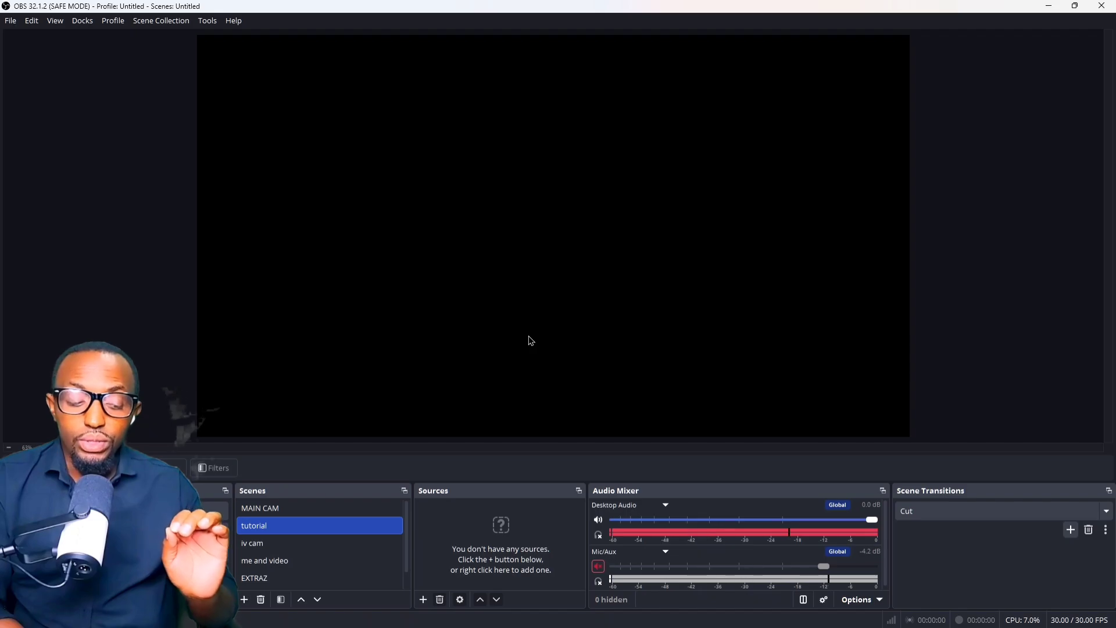
Preview the "me and video" and EXTRAZ scenes and return to the tutorial scene.
{"action": "key", "text": "Down"}
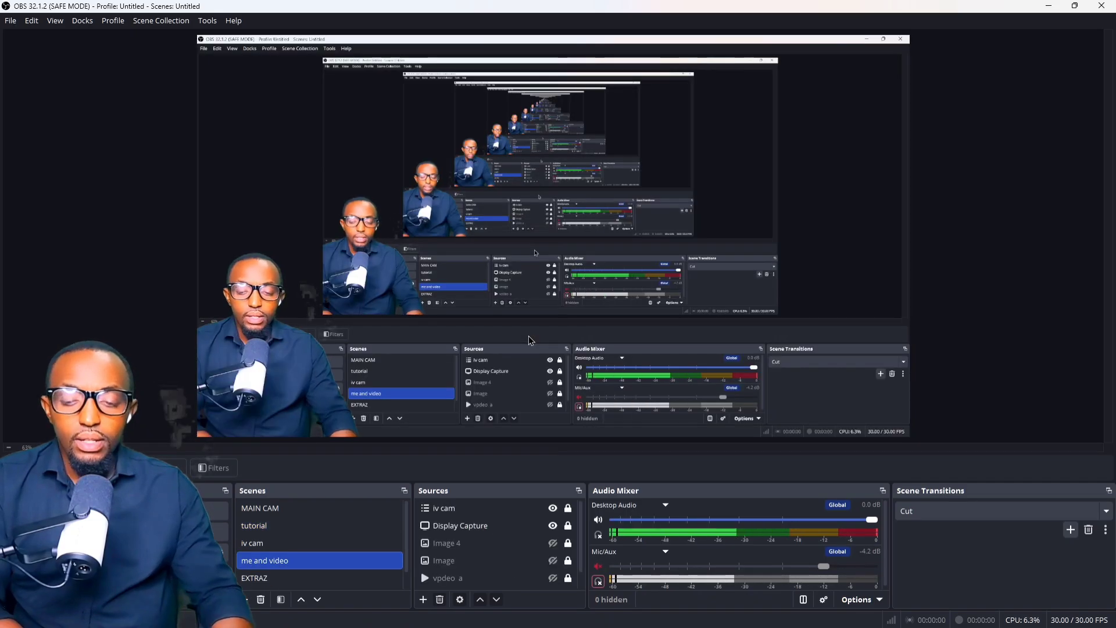
{"action": "left_click", "coordinate": [277, 579]}
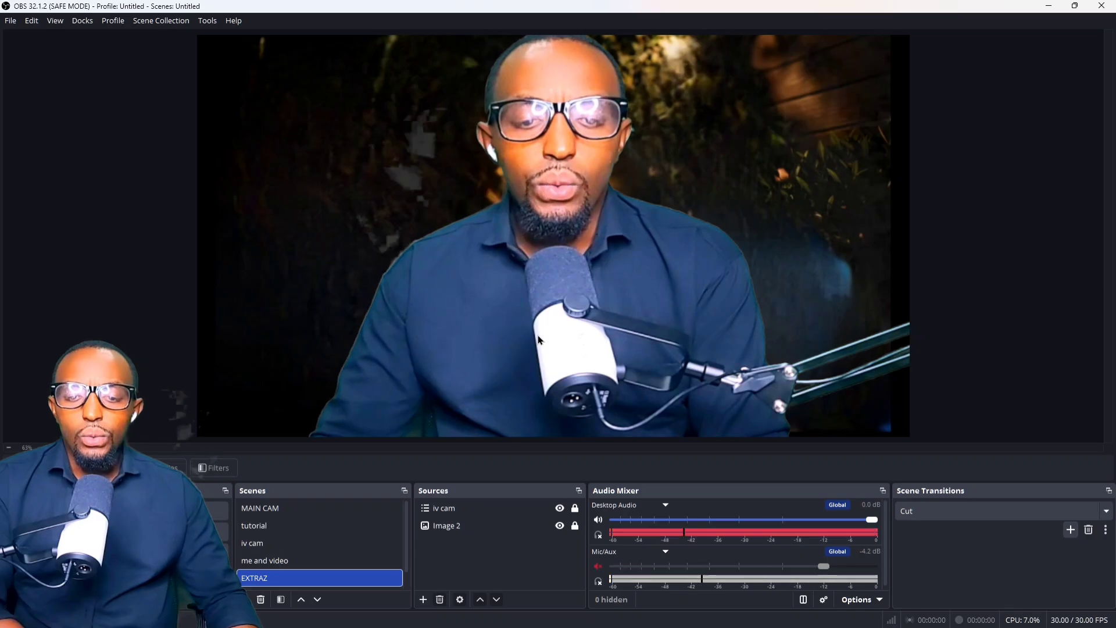
{"action": "left_click", "coordinate": [311, 531]}
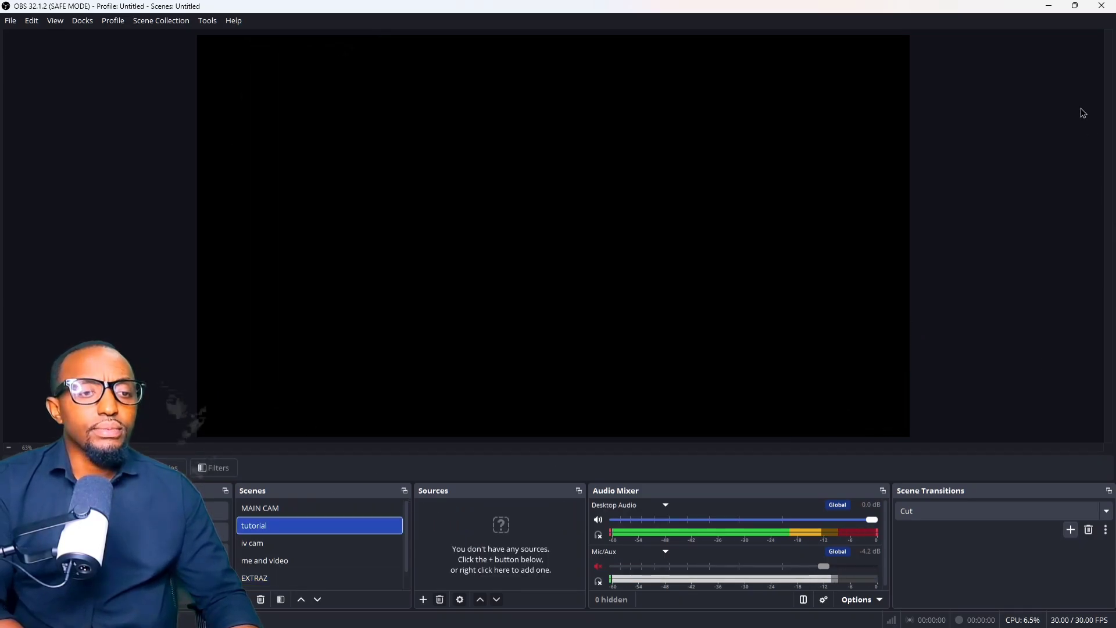
Restore the window to its smaller size and review the source types that can be added to the tutorial scene.
{"action": "left_click", "coordinate": [1075, 5]}
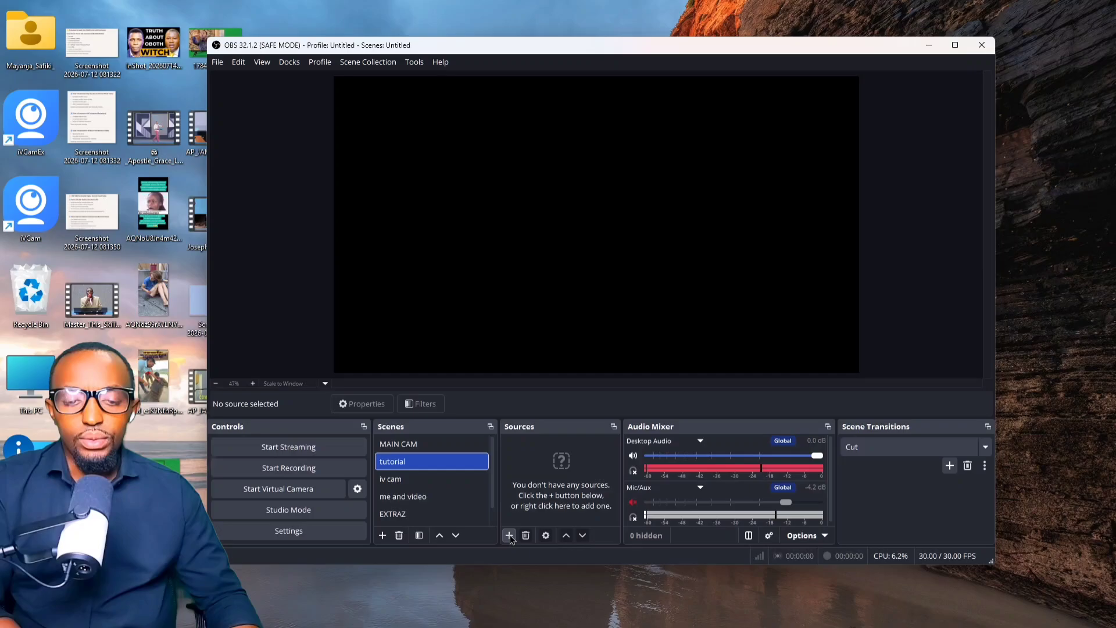
{"action": "left_click", "coordinate": [511, 535]}
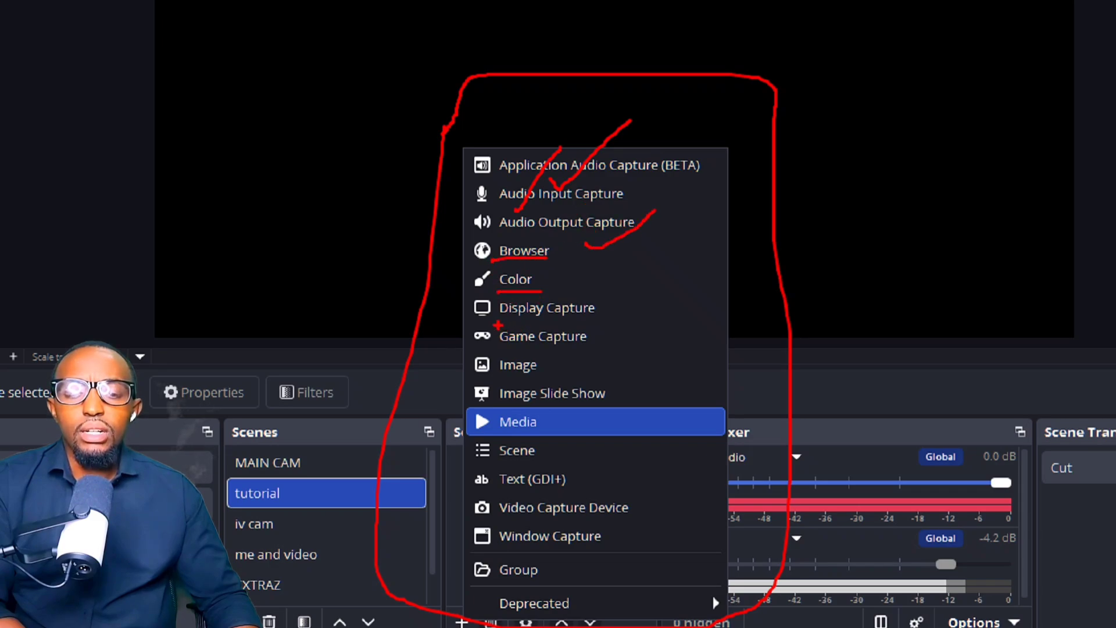
{"action": "left_click_drag", "start_coordinate": [498, 325], "coordinate": [616, 324]}
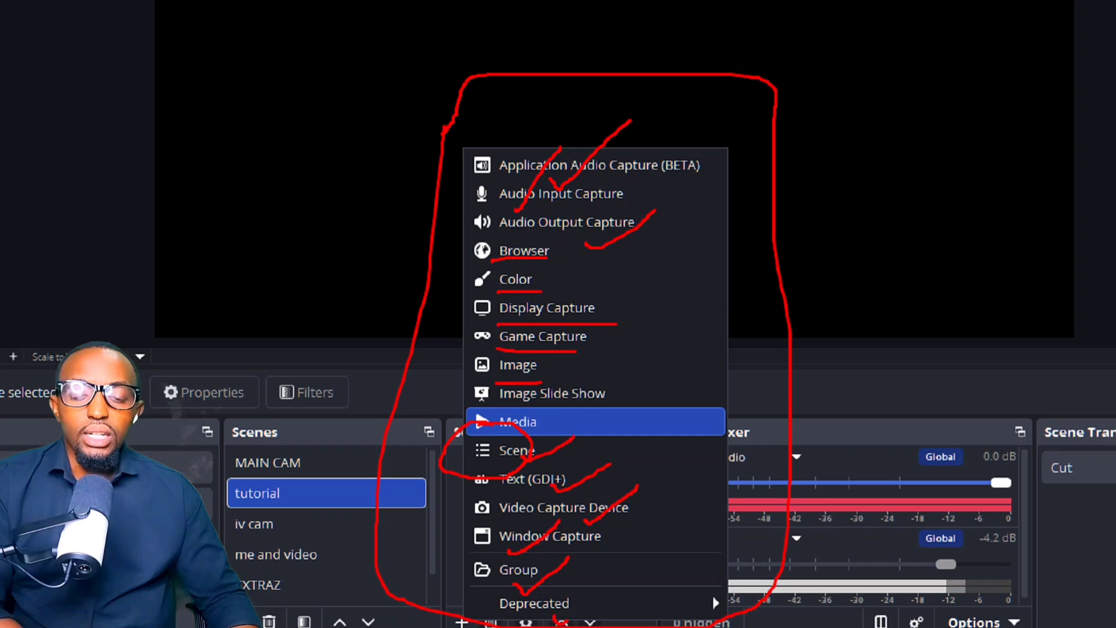
{"action": "left_click_drag", "start_coordinate": [566, 622], "coordinate": [634, 561]}
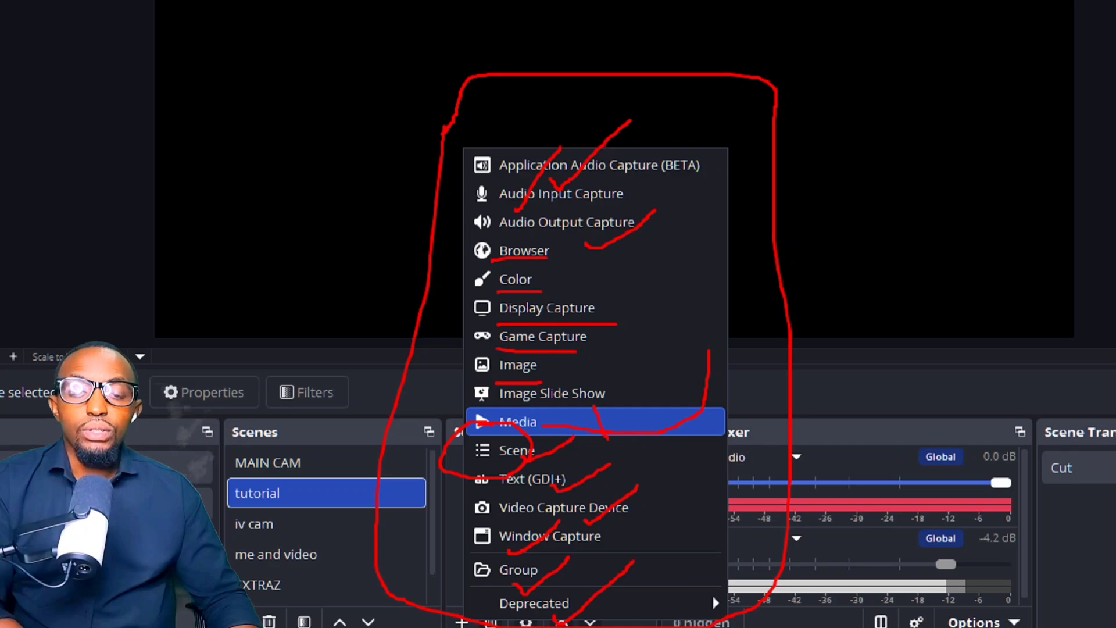
{"action": "mouse_move", "coordinate": [607, 438]}
{"action": "left_mouse_down"}
{"action": "mouse_move", "coordinate": [657, 403]}
{"action": "mouse_move", "coordinate": [695, 350]}
{"action": "left_mouse_up"}
{"action": "left_click_drag", "start_coordinate": [706, 406], "coordinate": [745, 349]}
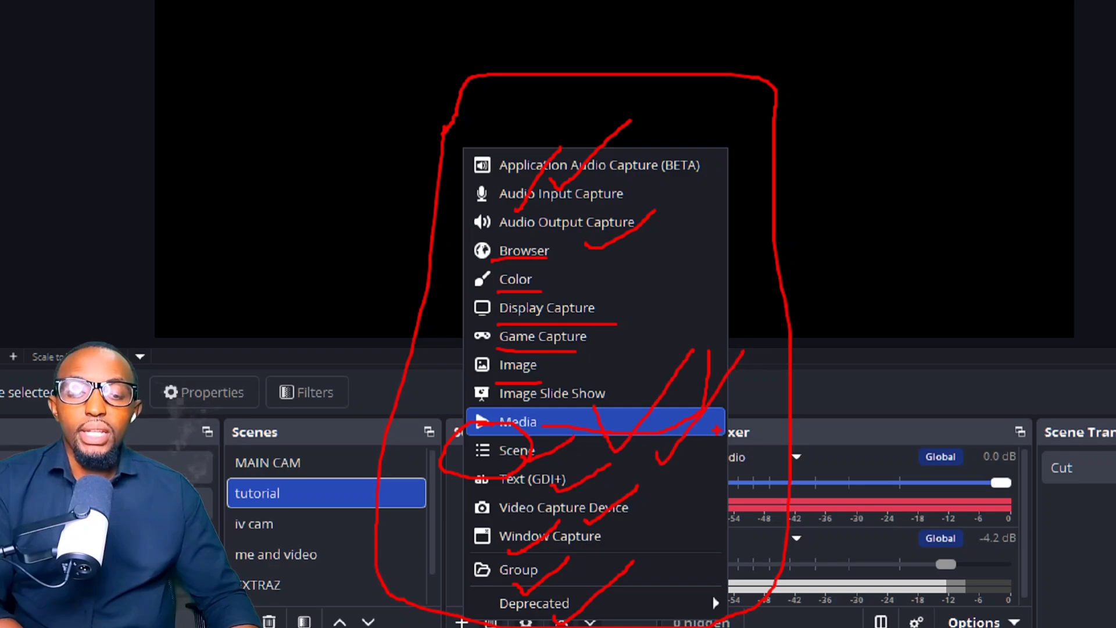
{"action": "left_click_drag", "start_coordinate": [722, 464], "coordinate": [783, 352]}
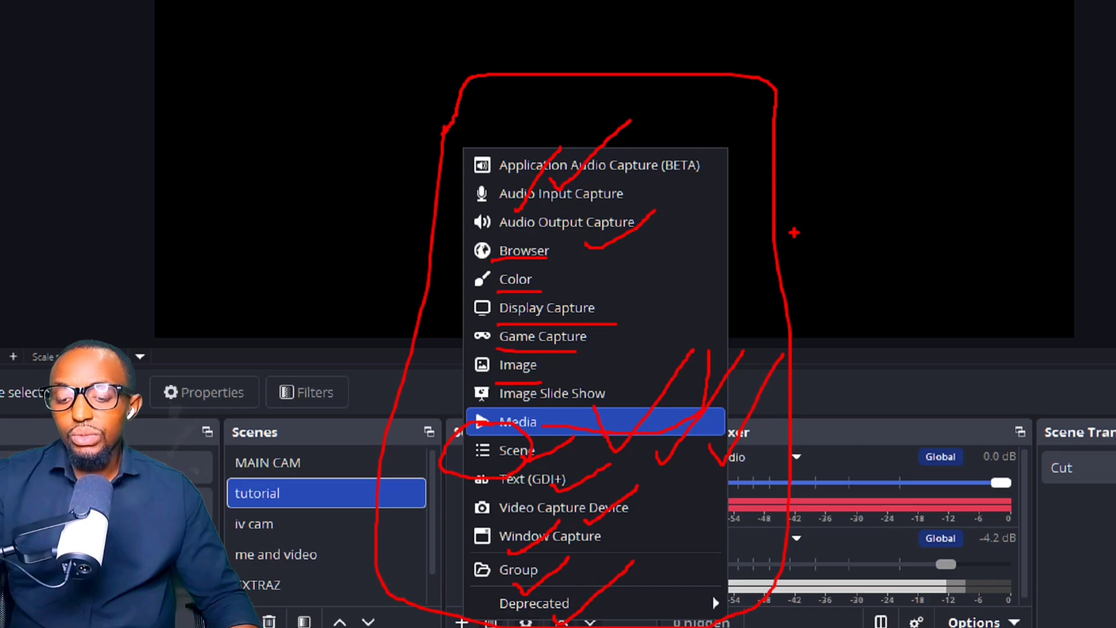
{"action": "key", "text": "Escape"}
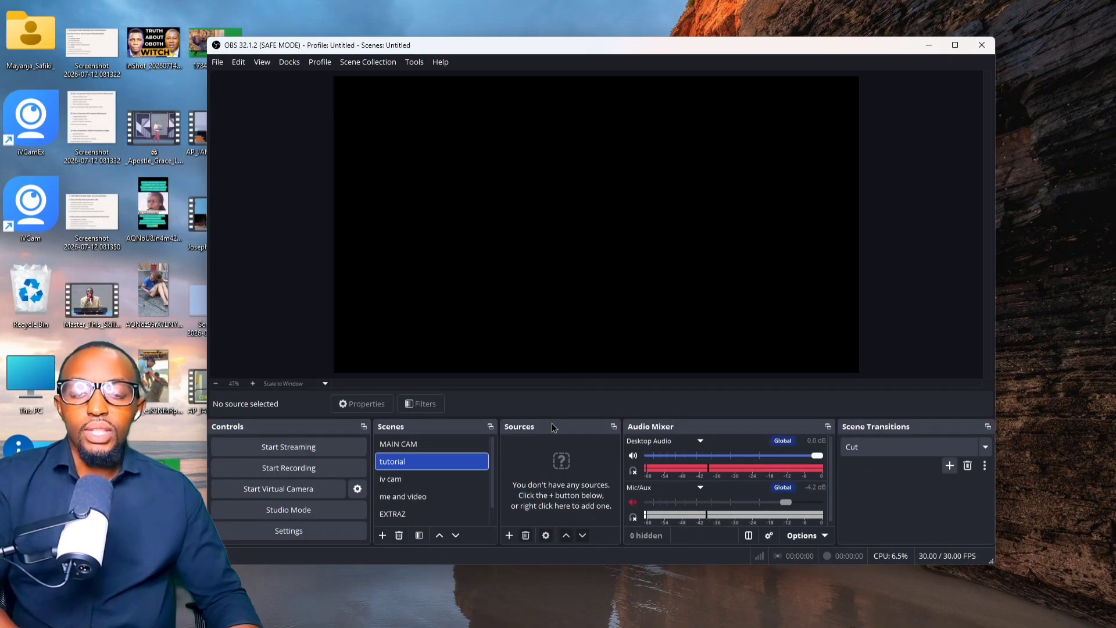
Add a new Media source named "video" to the tutorial scene, keeping it visible.
{"action": "left_click", "coordinate": [509, 535]}
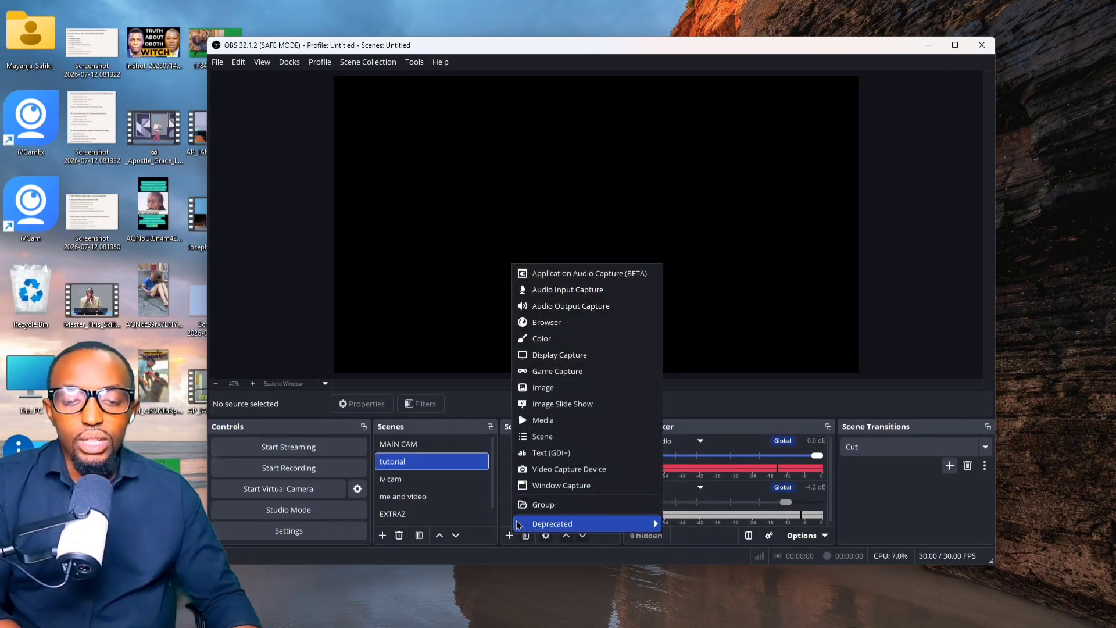
{"action": "left_click", "coordinate": [555, 421]}
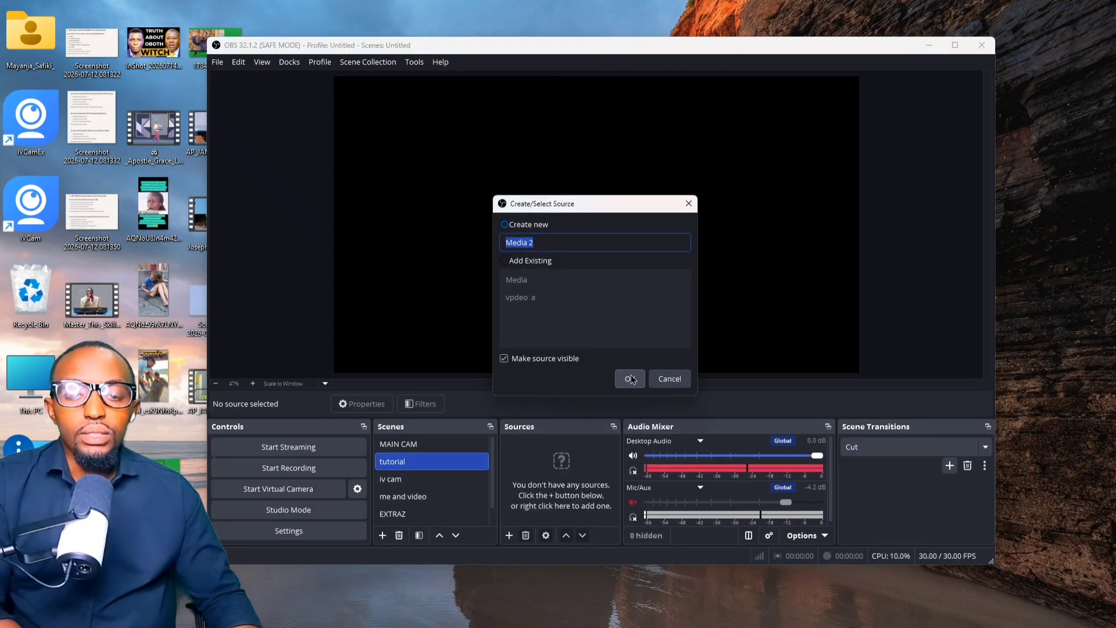
{"action": "left_click", "coordinate": [547, 240]}
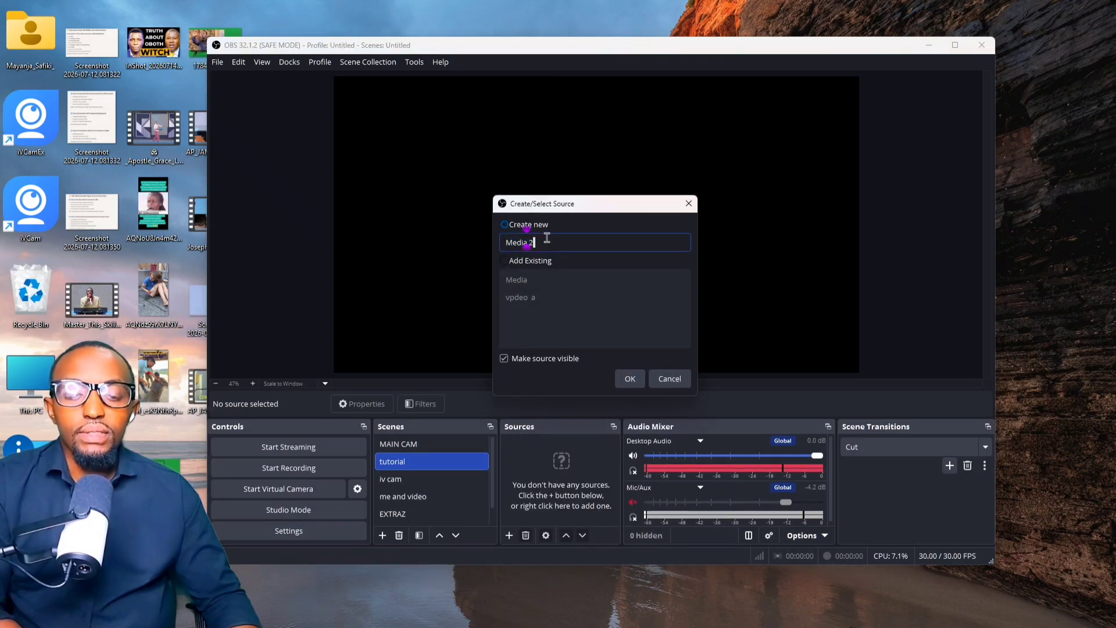
{"action": "key", "text": "BackSpace"}
{"action": "key", "text": "BackSpace"}
{"action": "key", "text": "BackSpace"}
{"action": "key", "text": "BackSpace"}
{"action": "key", "text": "BackSpace"}
{"action": "key", "text": "BackSpace"}
{"action": "key", "text": "BackSpace"}
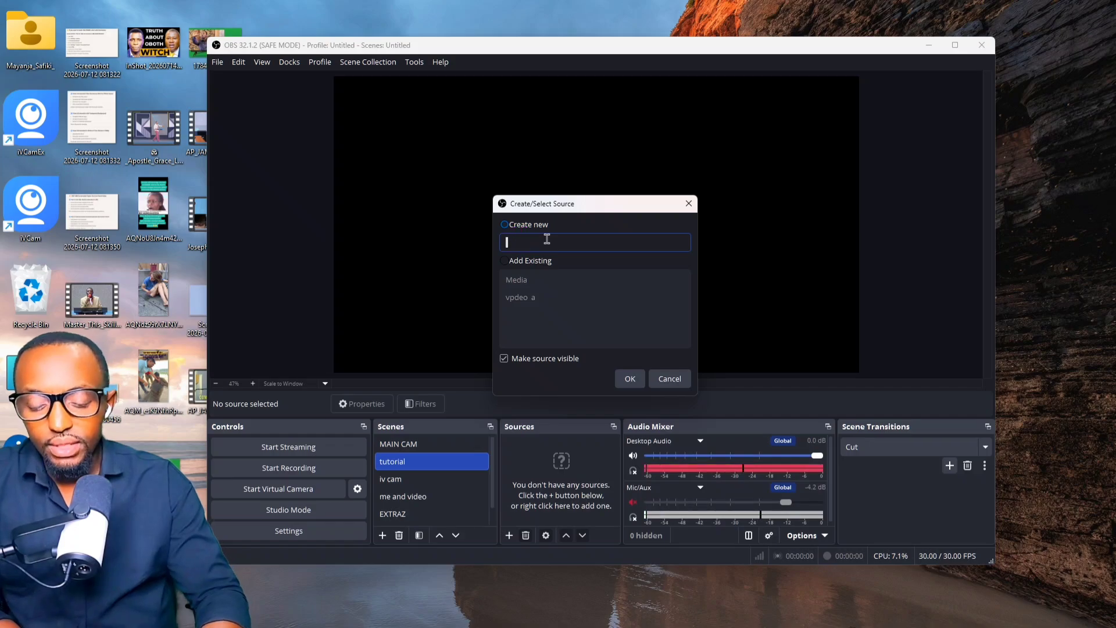
{"action": "type", "text": "video"}
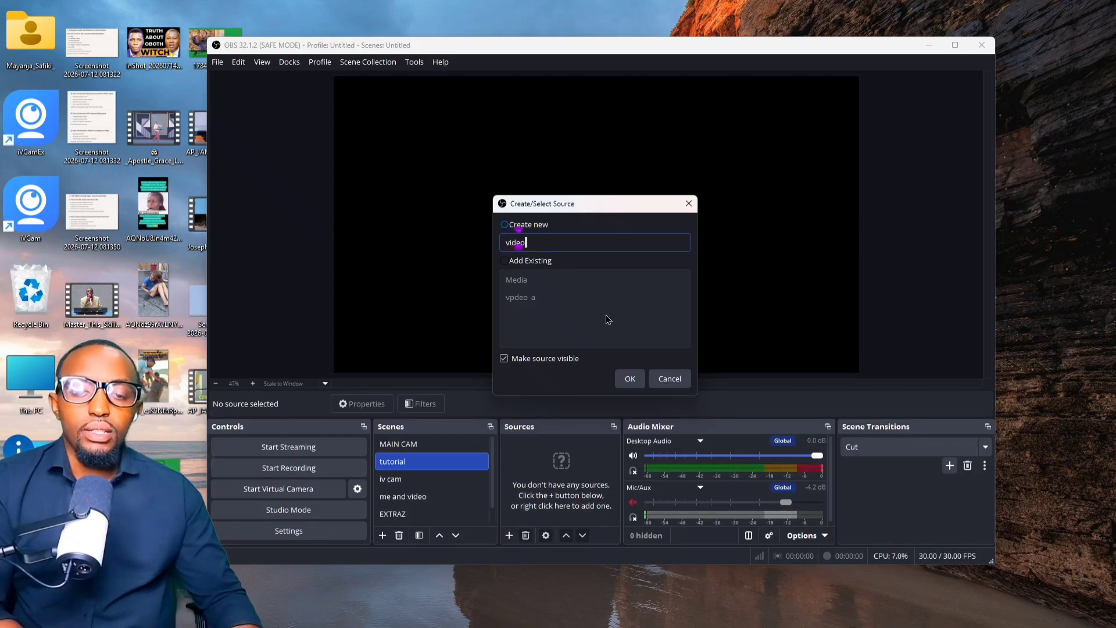
{"action": "left_click", "coordinate": [630, 379]}
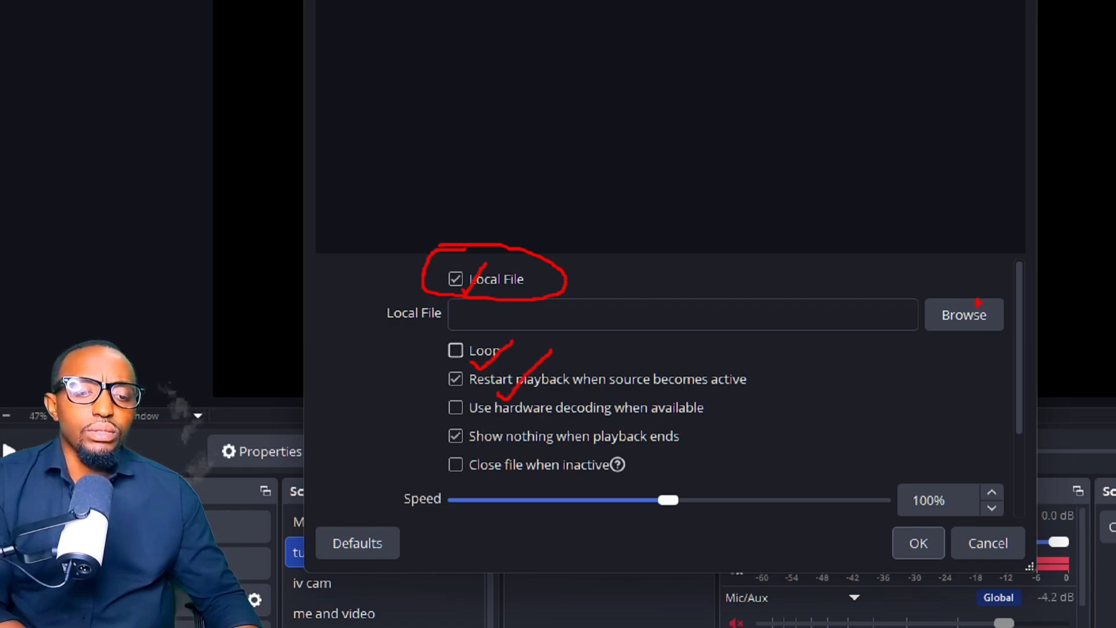
{"action": "mouse_move", "coordinate": [959, 249]}
{"action": "left_mouse_down"}
{"action": "mouse_move", "coordinate": [896, 326]}
{"action": "mouse_move", "coordinate": [1019, 367]}
{"action": "mouse_move", "coordinate": [1001, 245]}
{"action": "mouse_move", "coordinate": [942, 266]}
{"action": "left_mouse_up"}
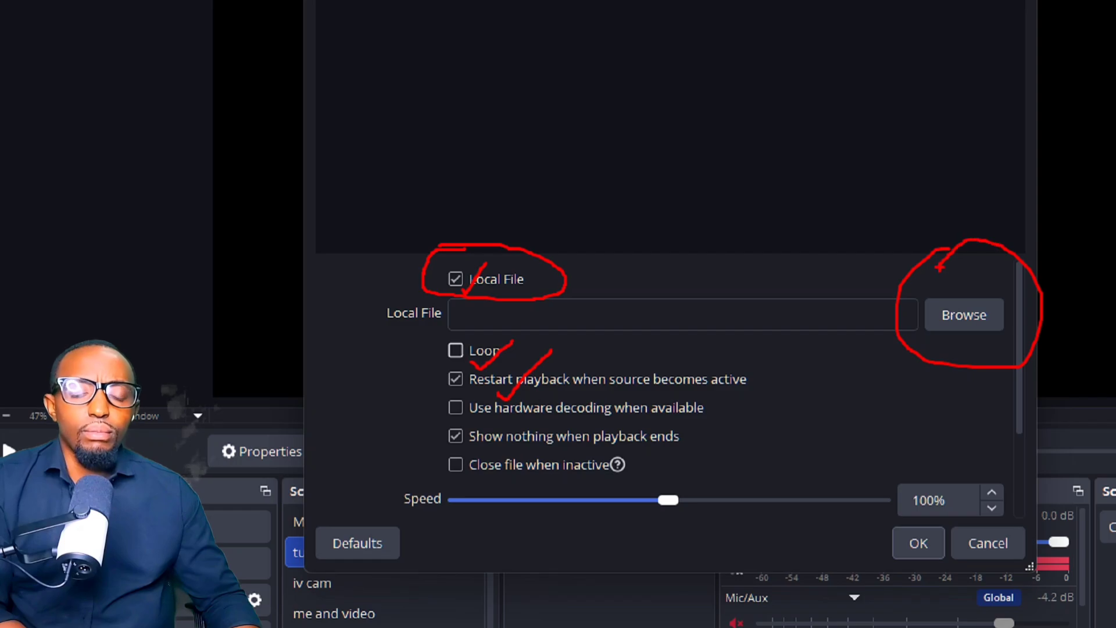
{"action": "key", "text": "Escape"}
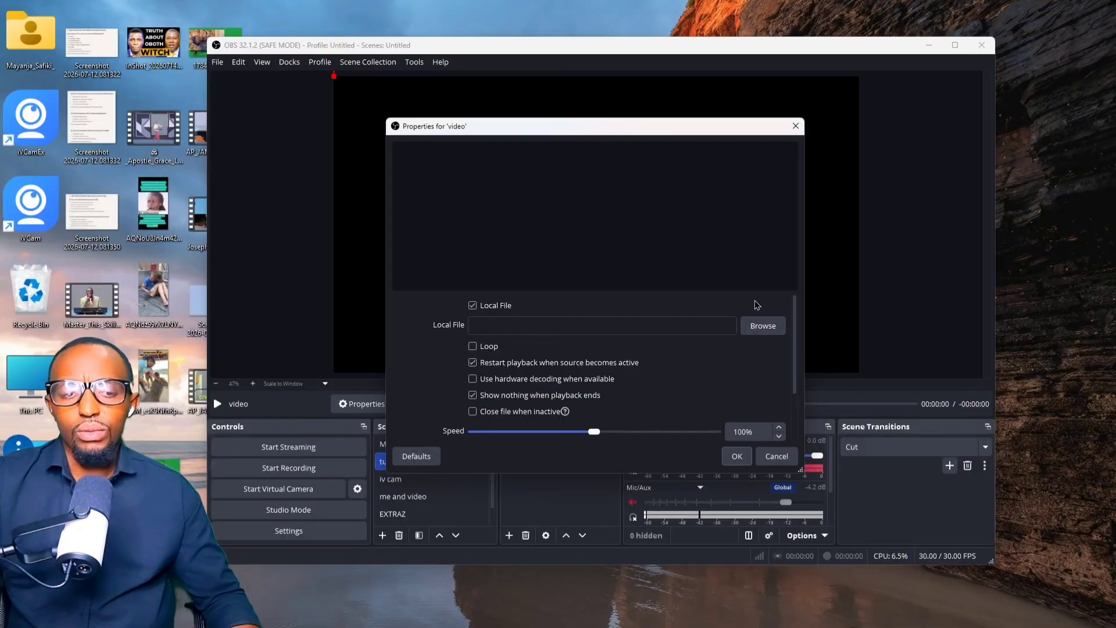
Examine the media source's network input options with Local File turned off, and turn Local File back on.
{"action": "left_click", "coordinate": [490, 310]}
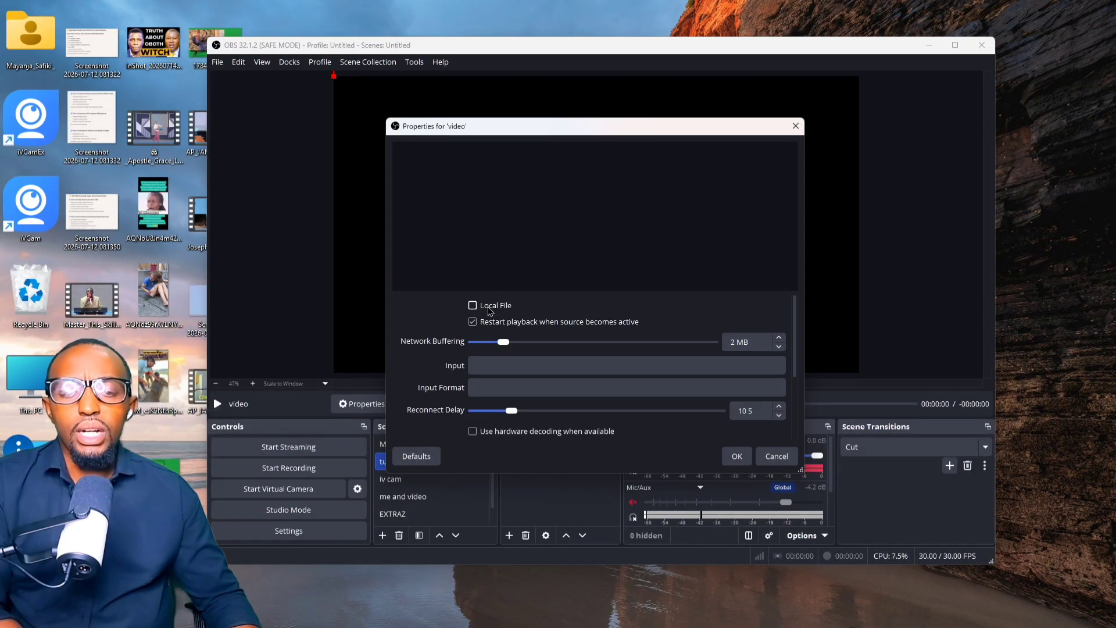
{"action": "scroll", "coordinate": [593, 353], "scroll_direction": "down", "scroll_amount": 3}
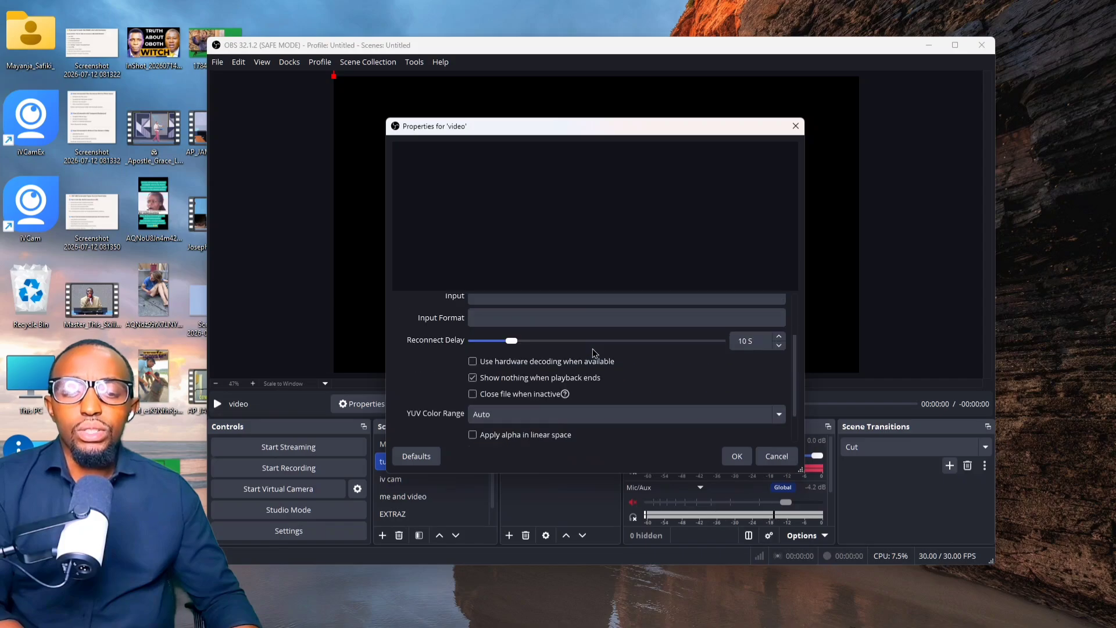
{"action": "scroll", "coordinate": [593, 353], "scroll_direction": "up", "scroll_amount": 3}
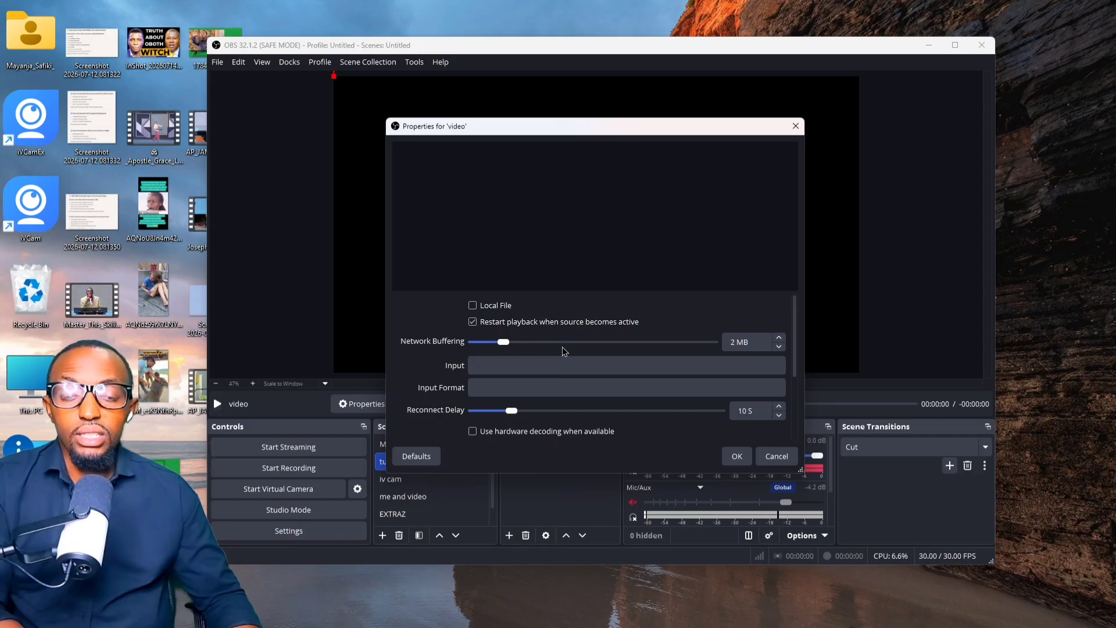
{"action": "left_click", "coordinate": [473, 306]}
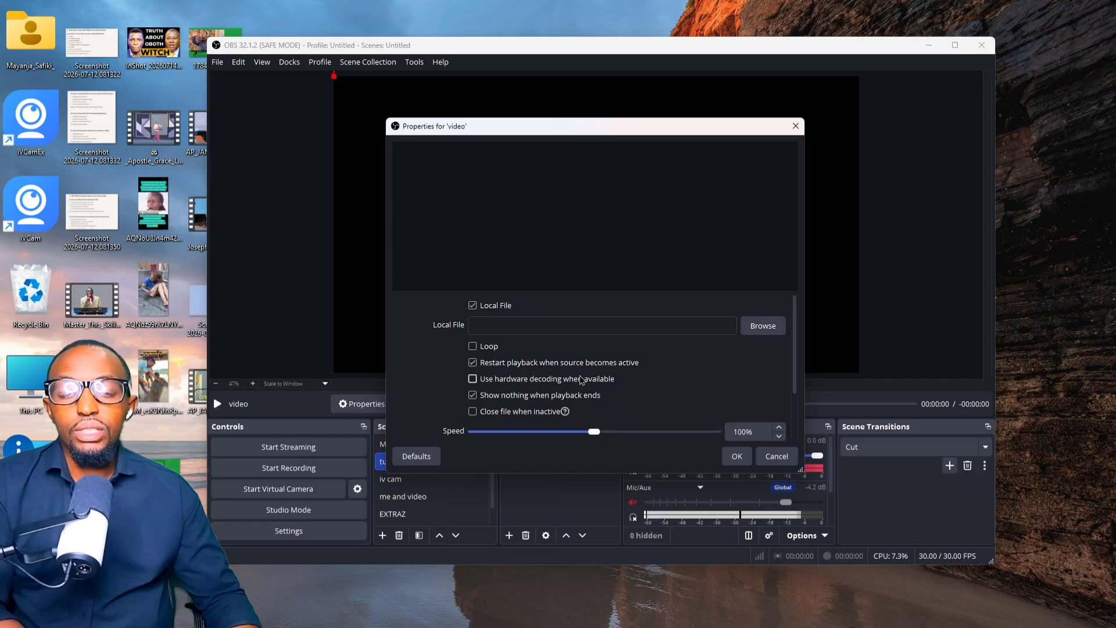
Turn on Loop for the video source and turn off restarting playback on activation and showing nothing when playback ends.
{"action": "left_click", "coordinate": [488, 395]}
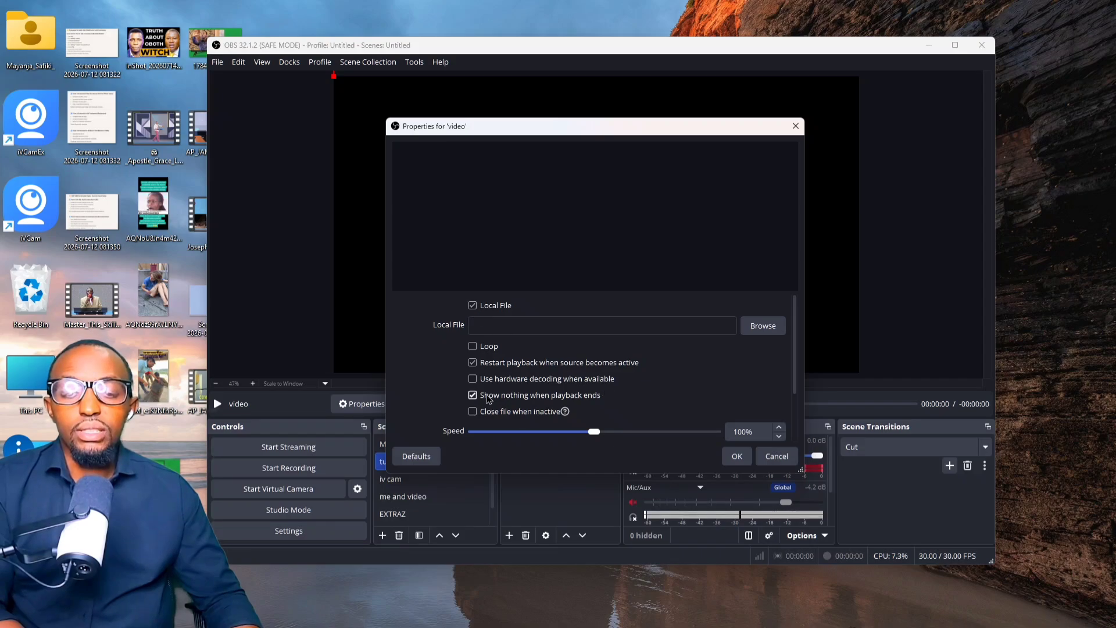
{"action": "left_click", "coordinate": [487, 363]}
{"action": "left_click", "coordinate": [487, 348]}
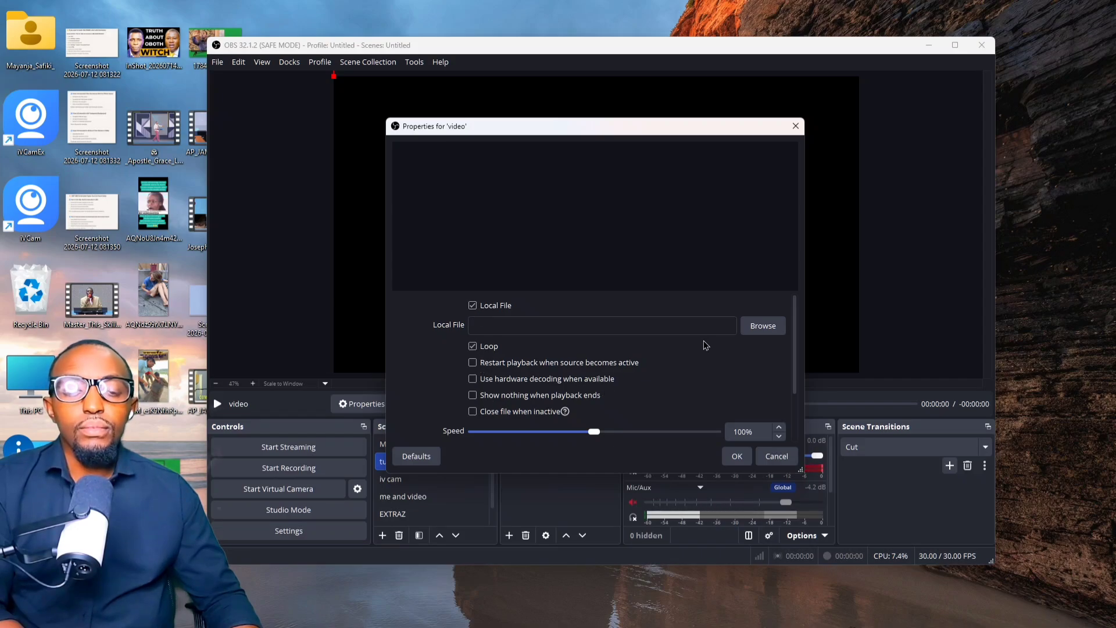
Load the 1080p "Master_This_Skill" video from the Desktop folder as the source's local file and accept the properties.
{"action": "left_click", "coordinate": [761, 330]}
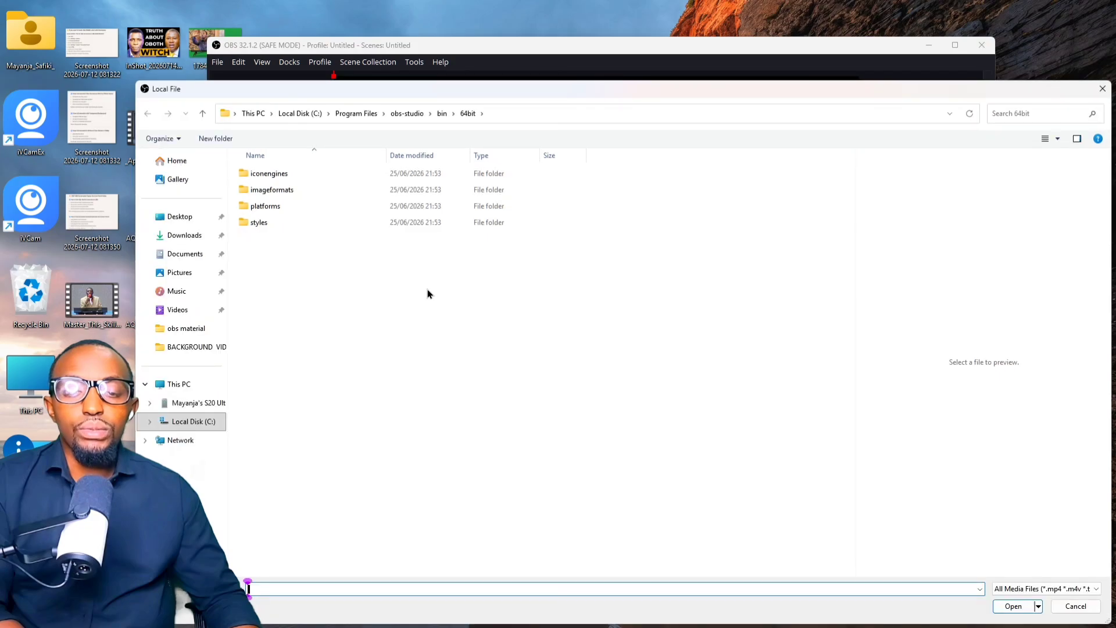
{"action": "left_click", "coordinate": [187, 310]}
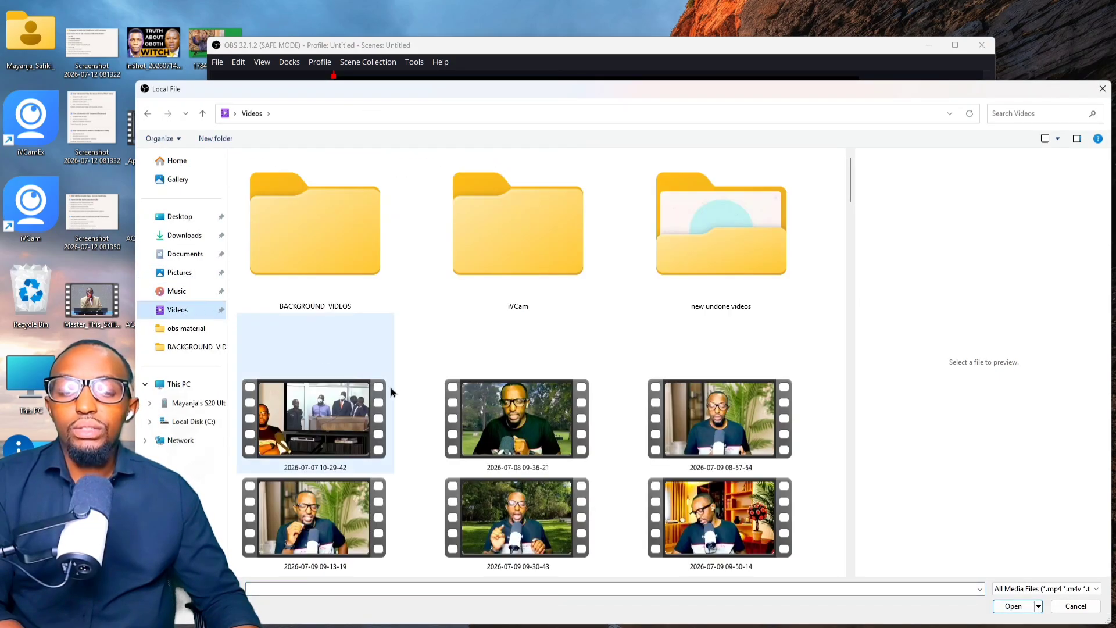
{"action": "scroll", "coordinate": [391, 392], "scroll_direction": "down", "scroll_amount": 20}
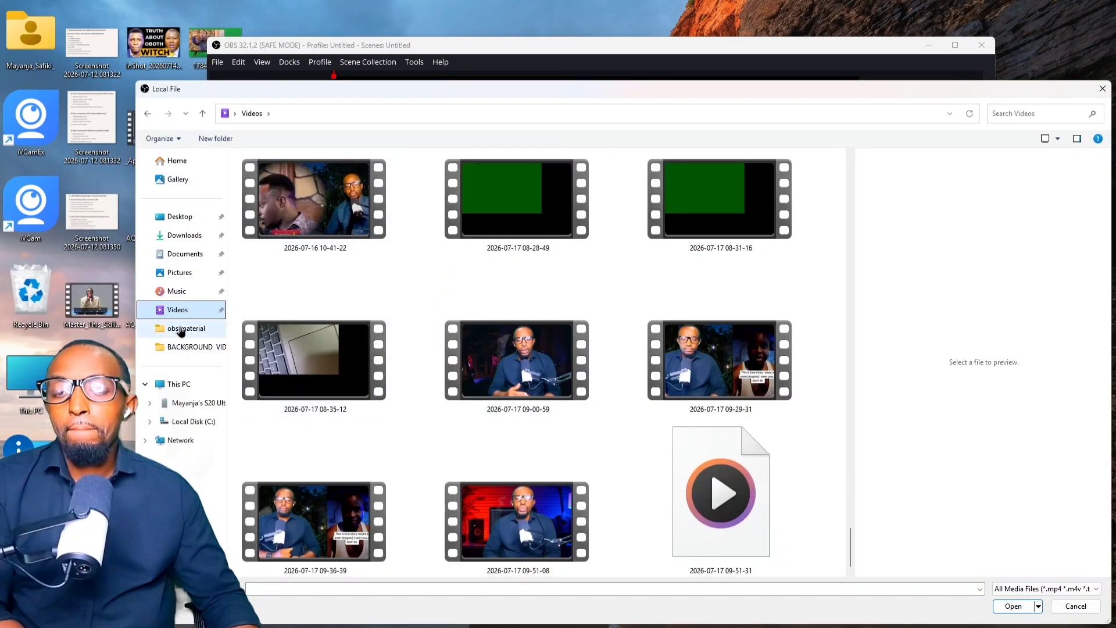
{"action": "left_click", "coordinate": [180, 217]}
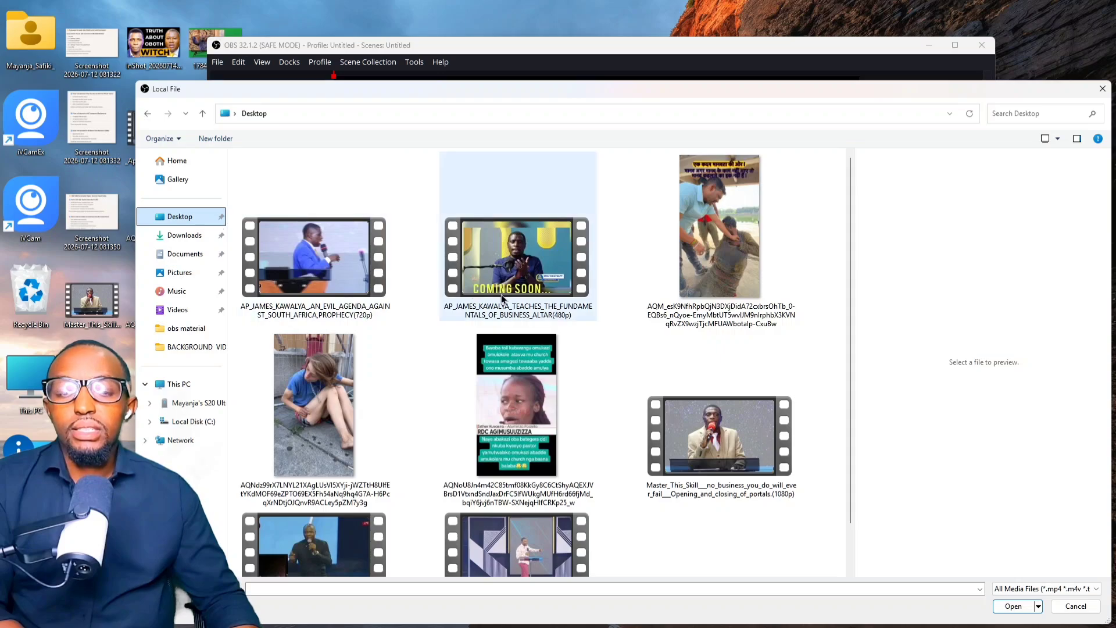
{"action": "scroll", "coordinate": [539, 357], "scroll_direction": "down", "scroll_amount": 1}
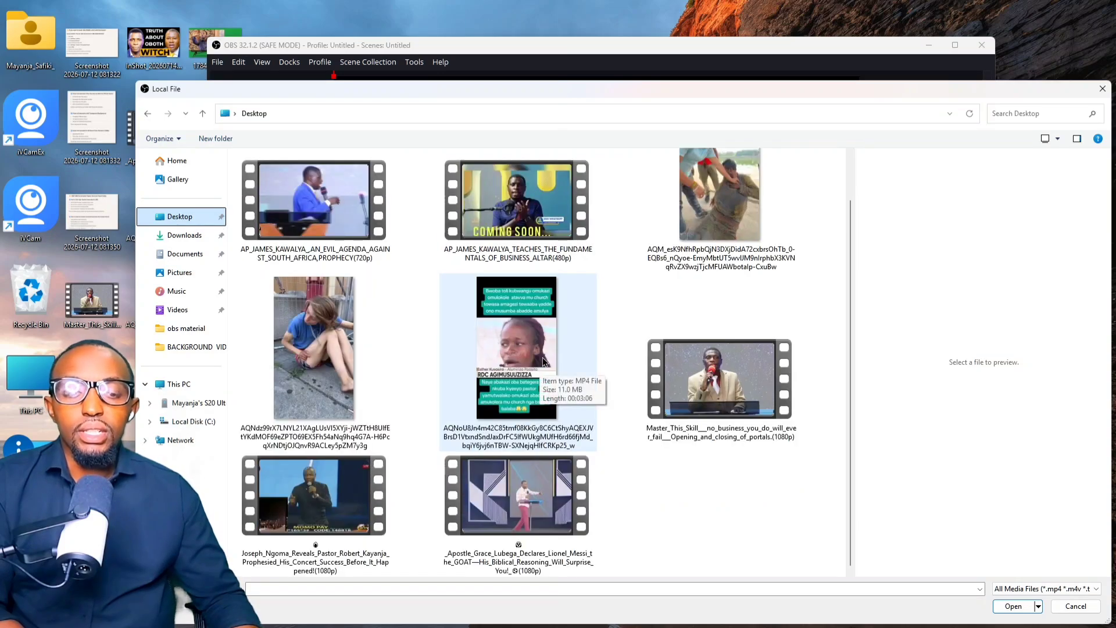
{"action": "double_click", "coordinate": [693, 383]}
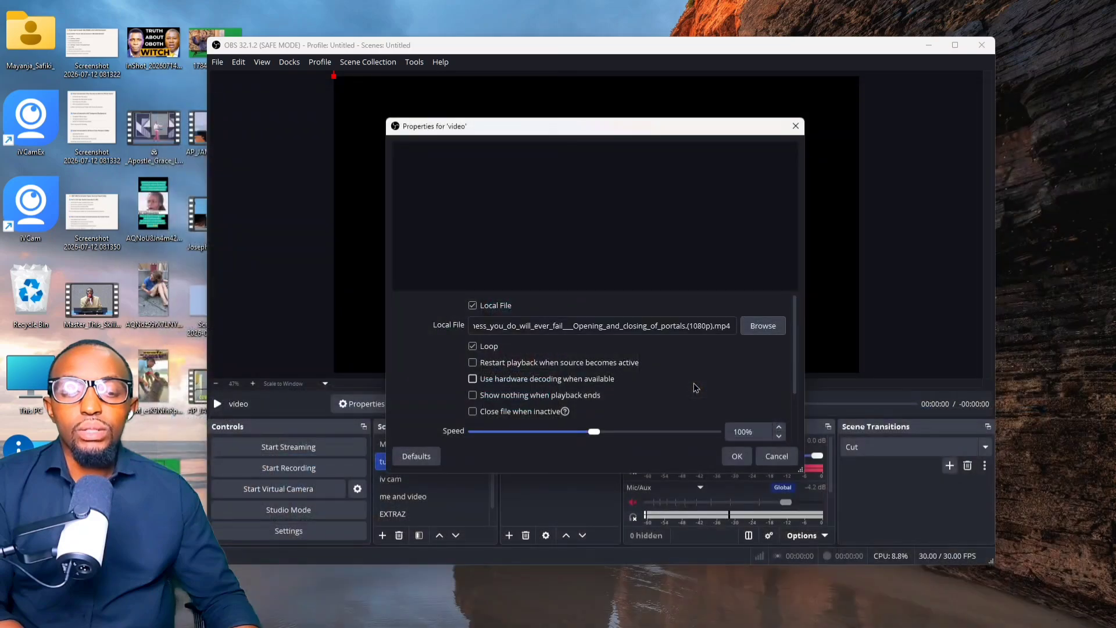
{"action": "left_click", "coordinate": [735, 461]}
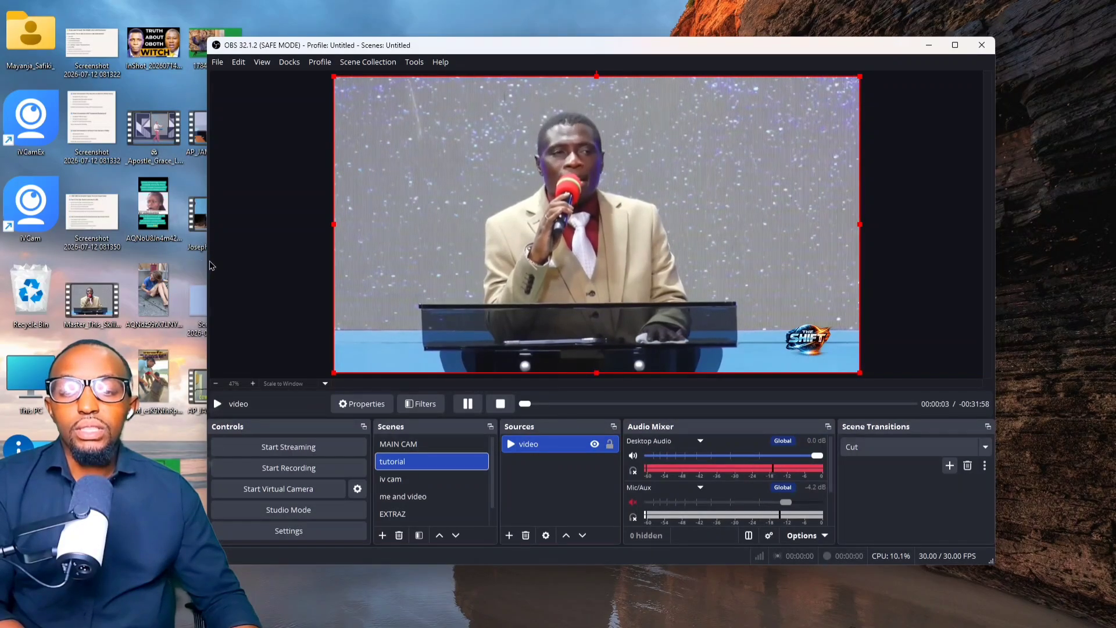
Enlarge the OBS window to span nearly the full width of the screen and extend it upward.
{"action": "left_click_drag", "start_coordinate": [209, 266], "coordinate": [3, 278]}
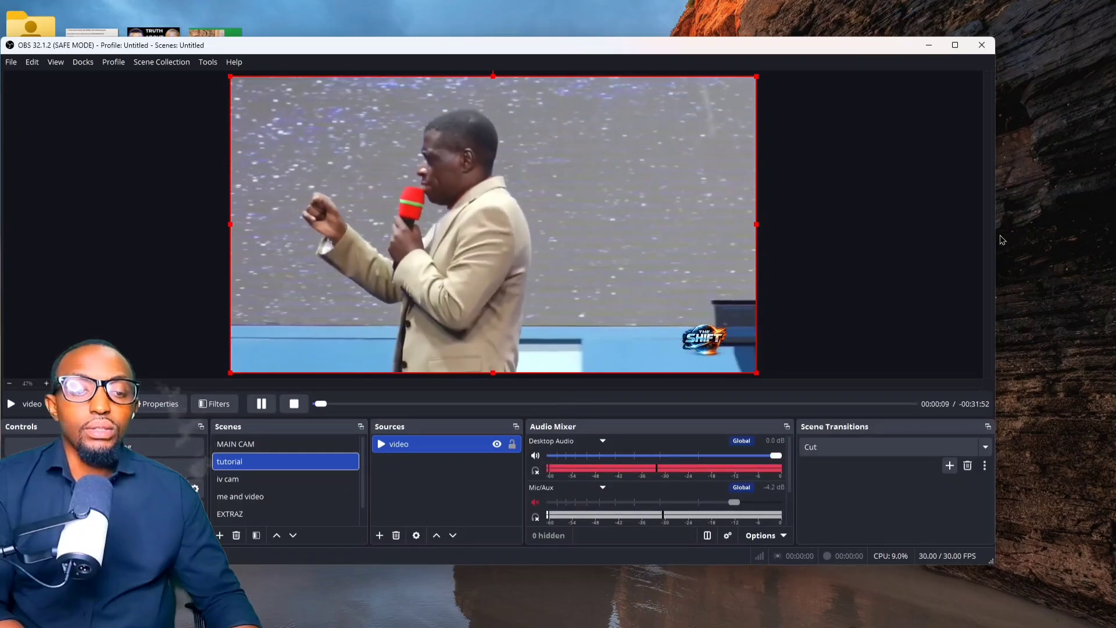
{"action": "left_click_drag", "start_coordinate": [997, 234], "coordinate": [1078, 233]}
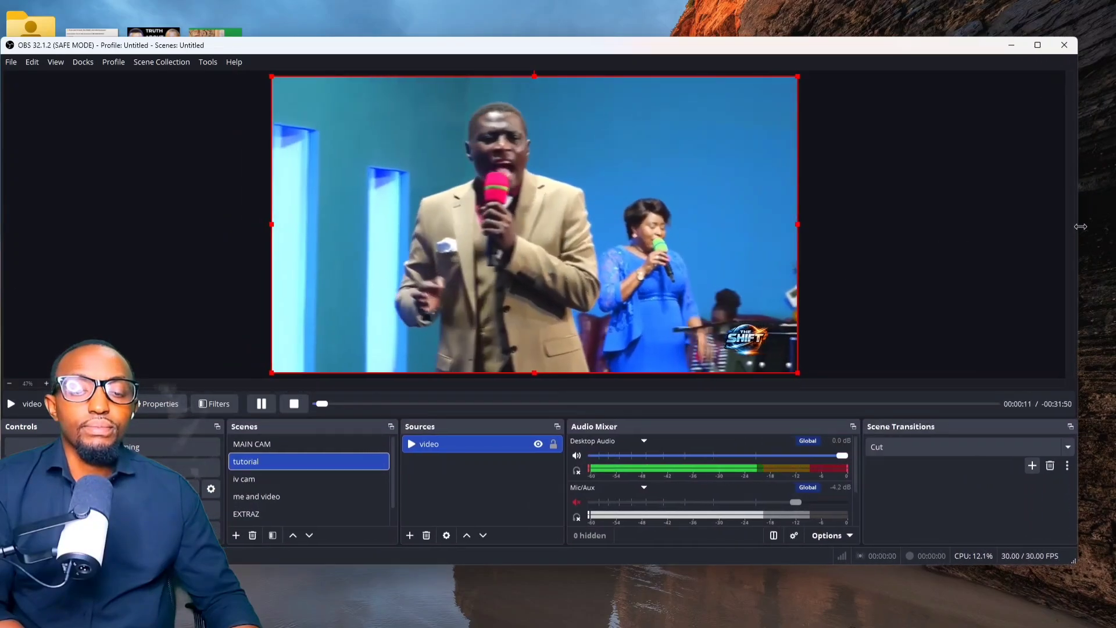
{"action": "left_click_drag", "start_coordinate": [583, 38], "coordinate": [581, 18]}
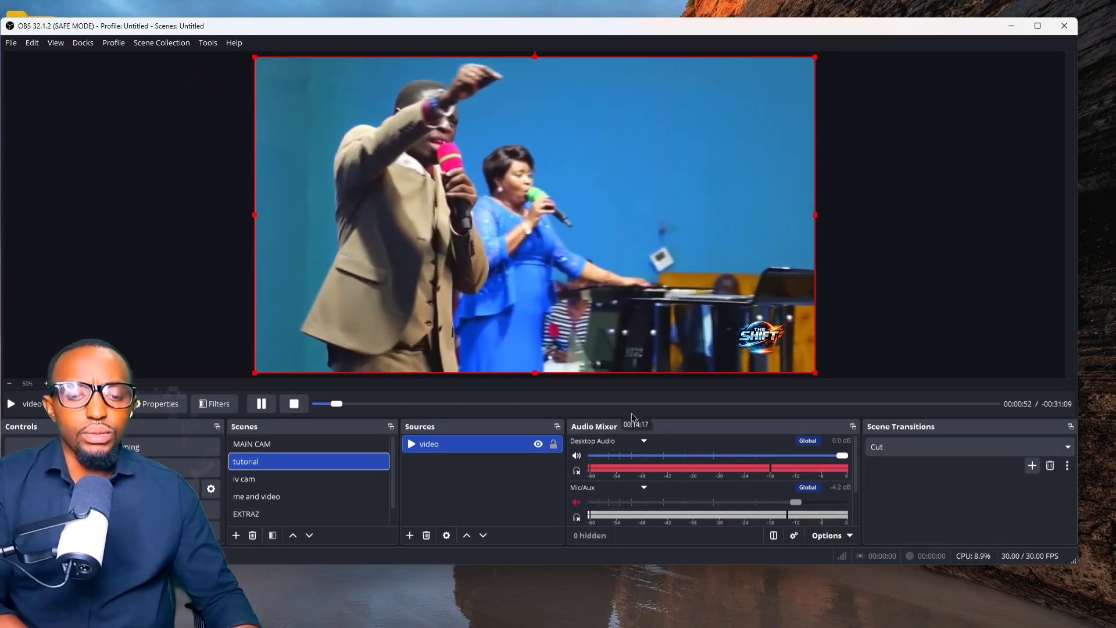
Set the video source's audio monitoring to Monitor and Output in the advanced audio properties, and pause the video's playback.
{"action": "left_click", "coordinate": [794, 536]}
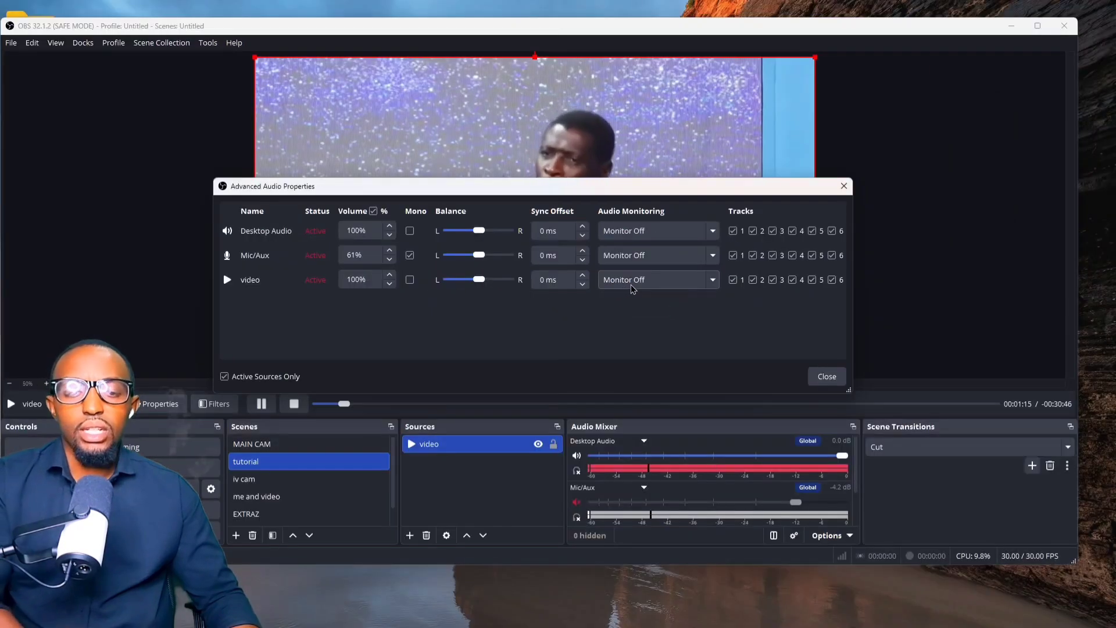
{"action": "left_click", "coordinate": [627, 288]}
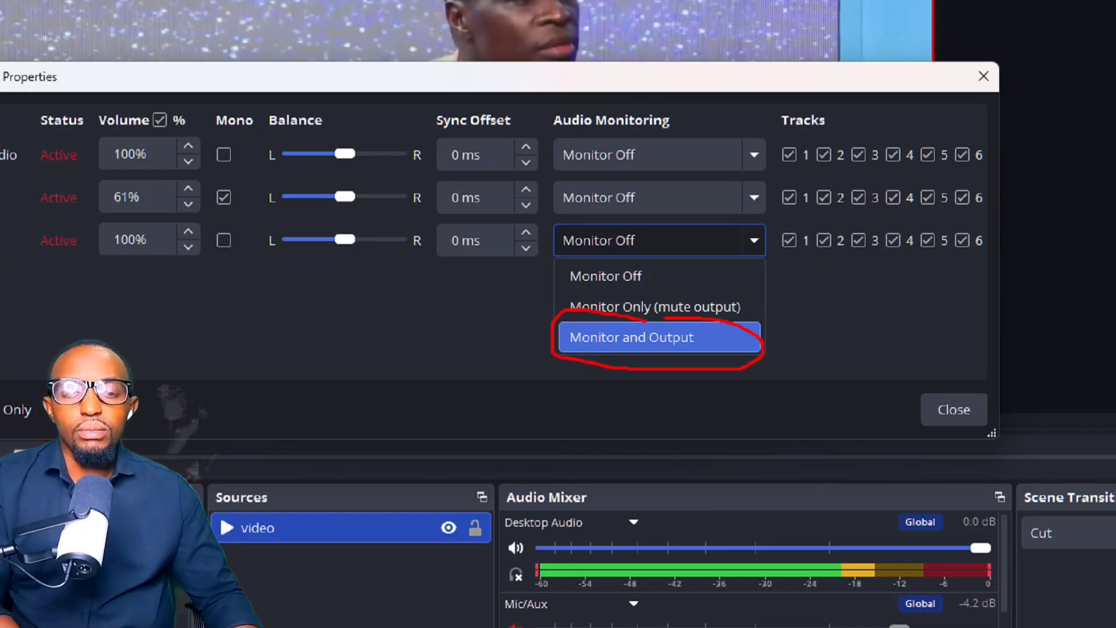
{"action": "key", "text": "Escape"}
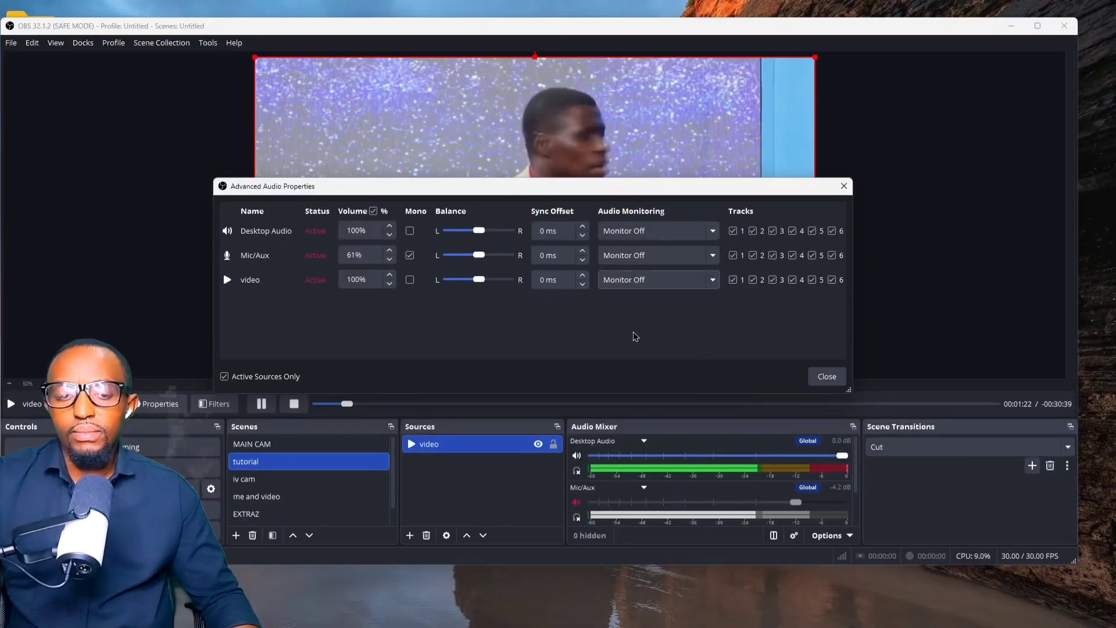
{"action": "left_click", "coordinate": [645, 281]}
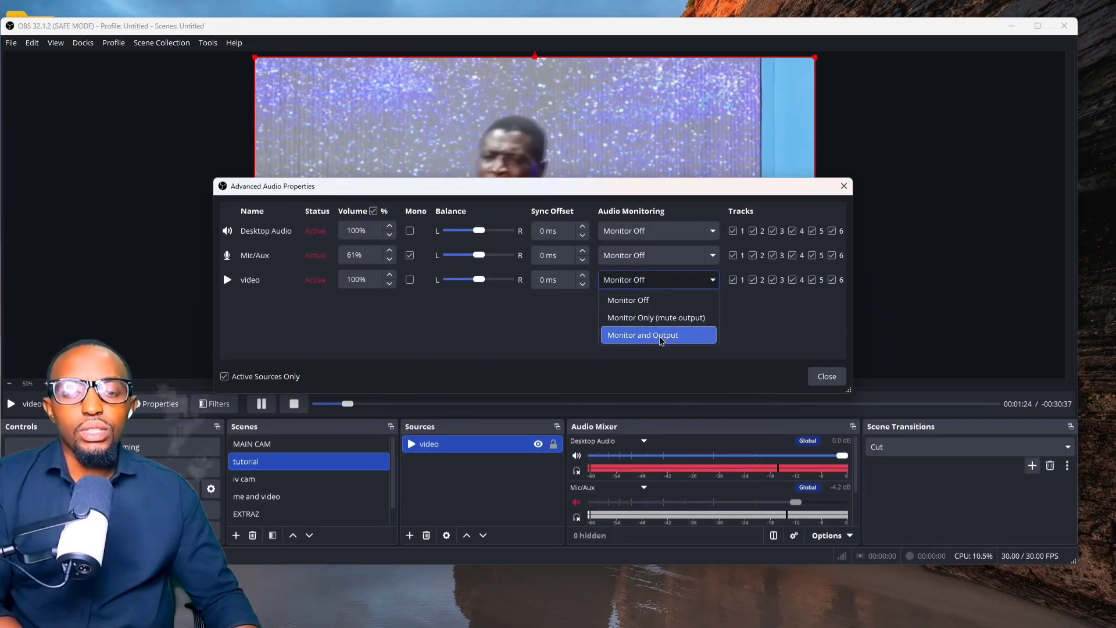
{"action": "left_click", "coordinate": [661, 336]}
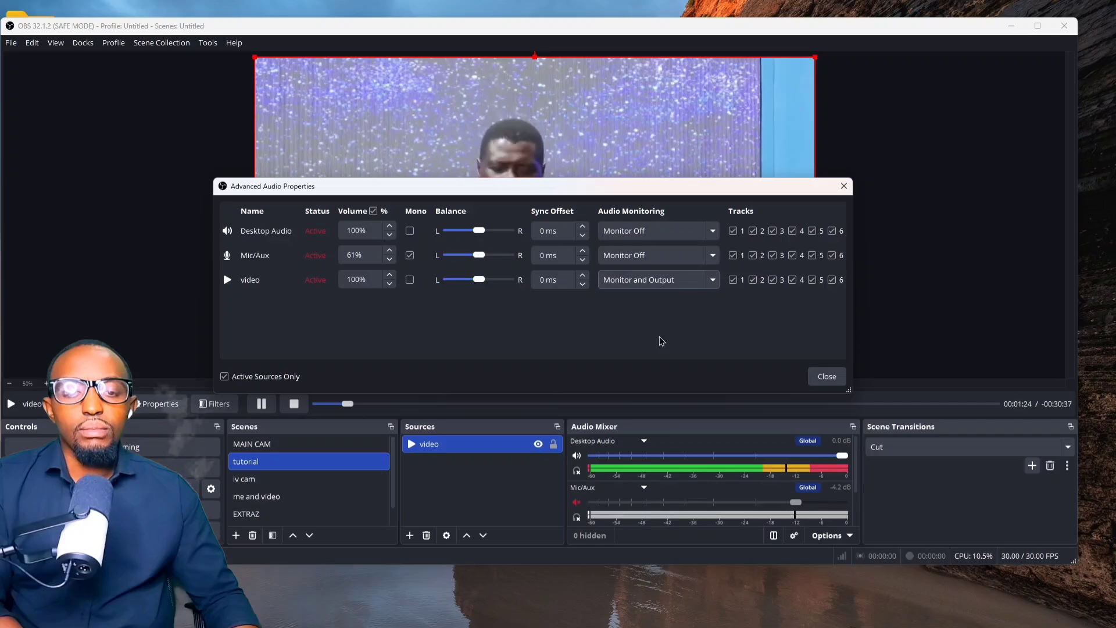
{"action": "left_click", "coordinate": [826, 377]}
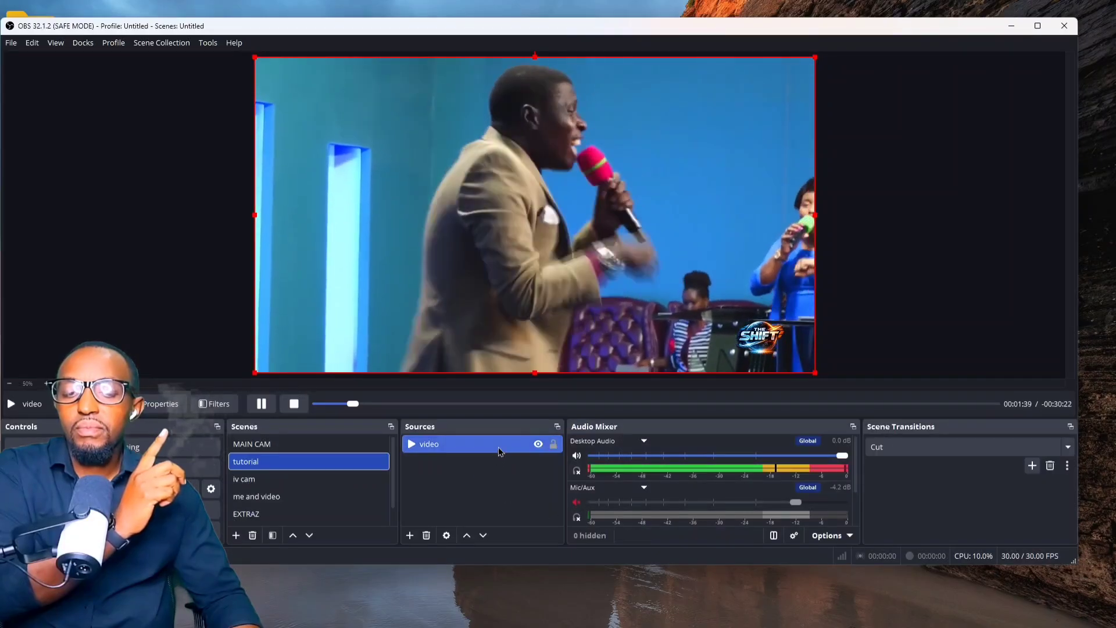
{"action": "left_click", "coordinate": [261, 409]}
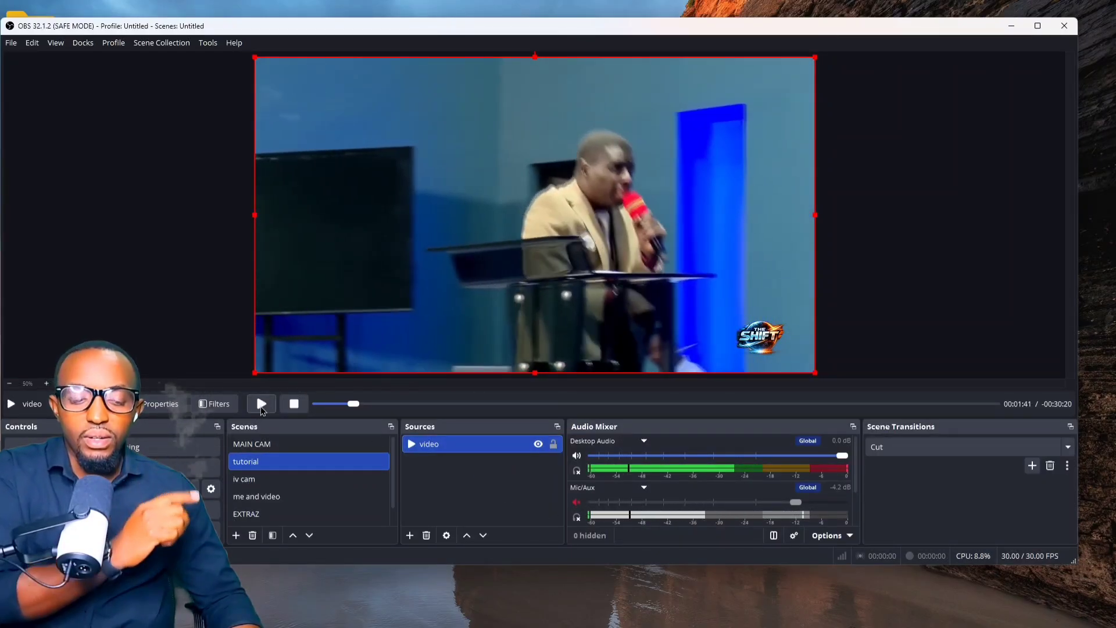
Switch to the MAIN CAM scene and maximize the OBS window.
{"action": "key", "text": "F1"}
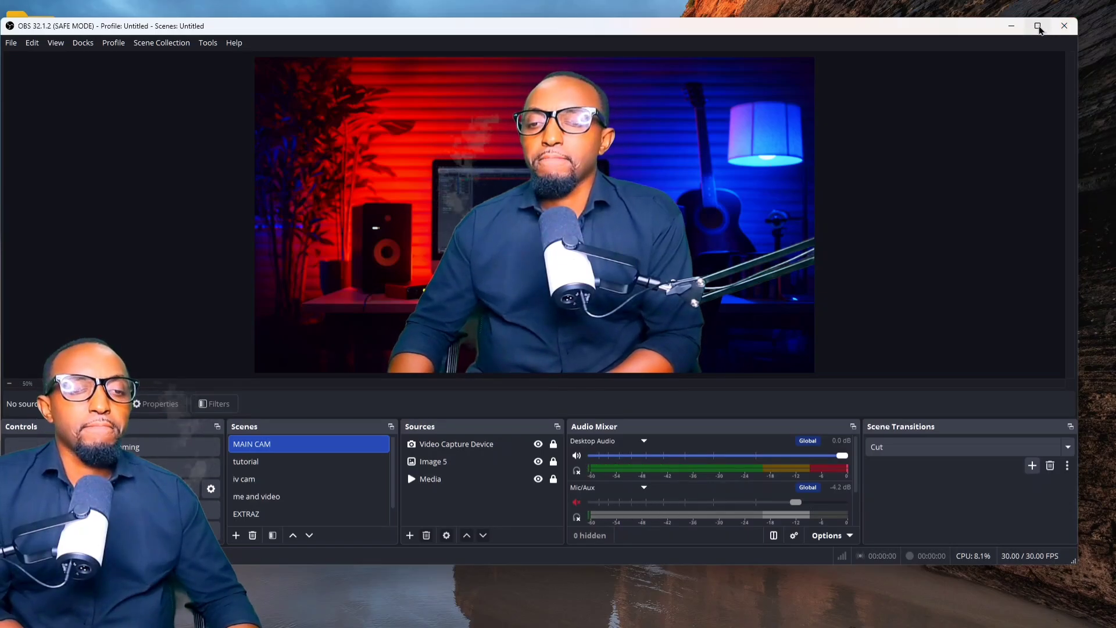
{"action": "left_click", "coordinate": [1038, 27]}
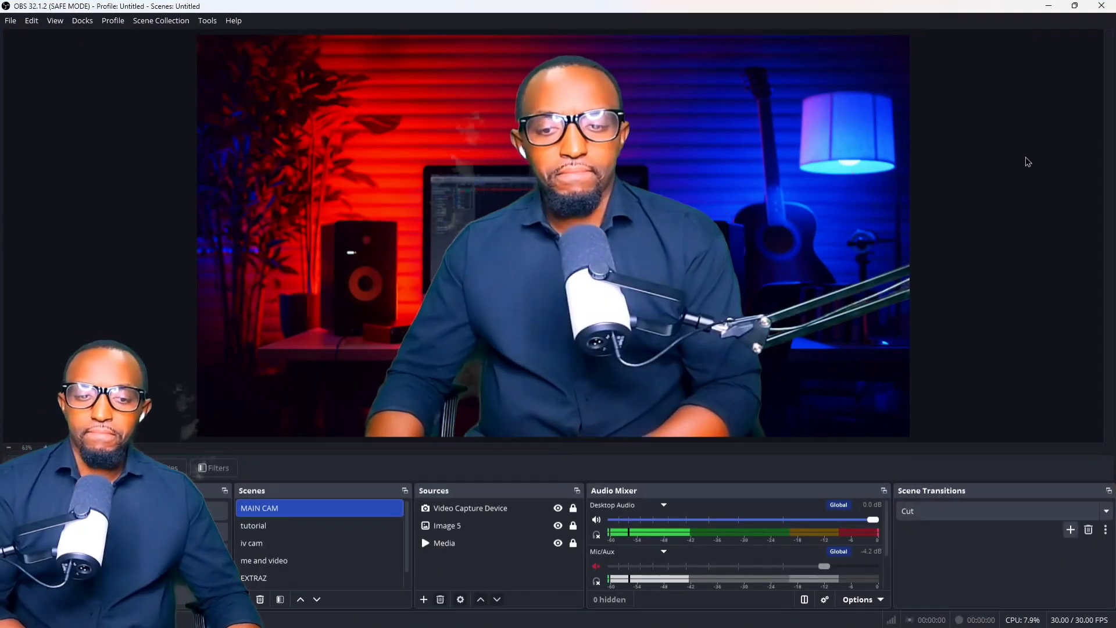